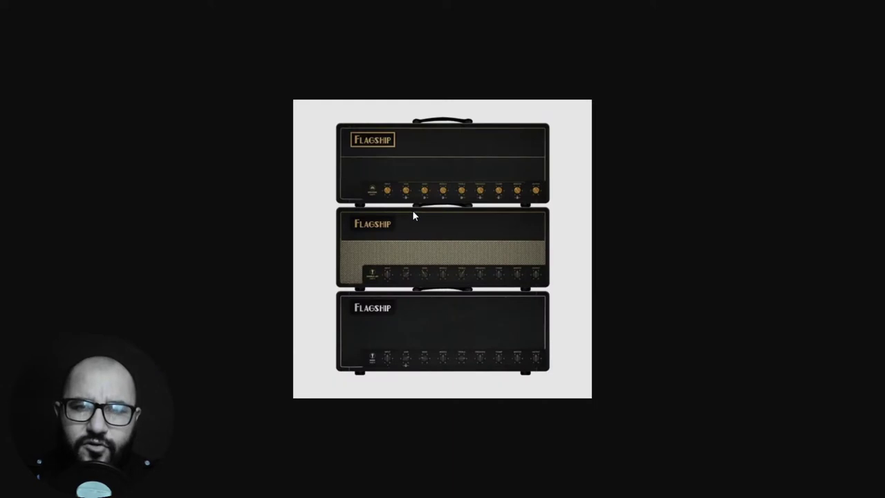
{"action": "key", "text": "Right"}
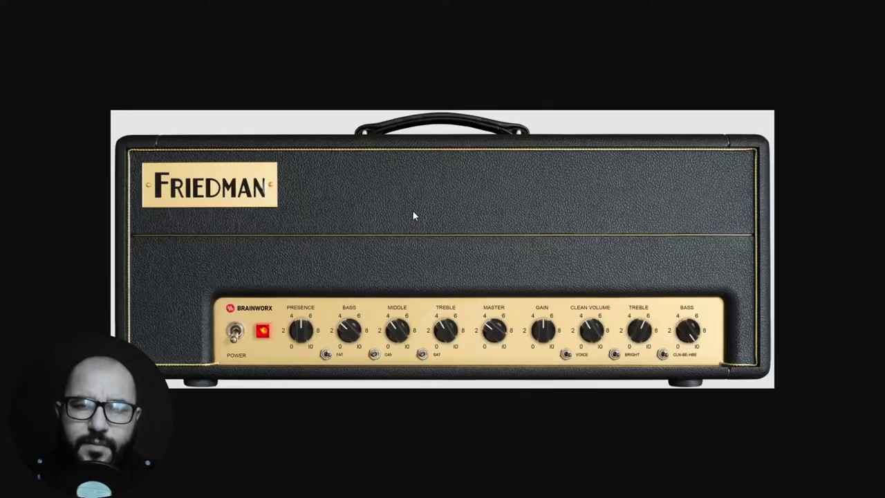
{"action": "key", "text": "Right"}
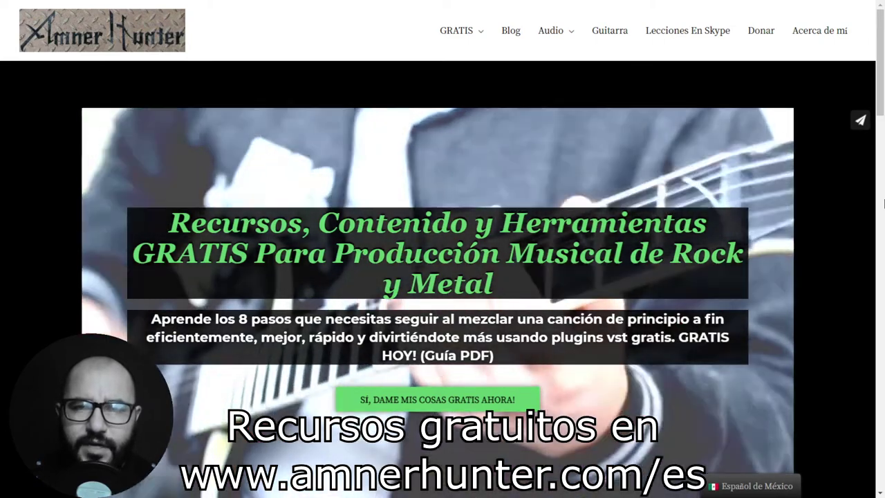
{"action": "mouse_move", "coordinate": [460, 44]}
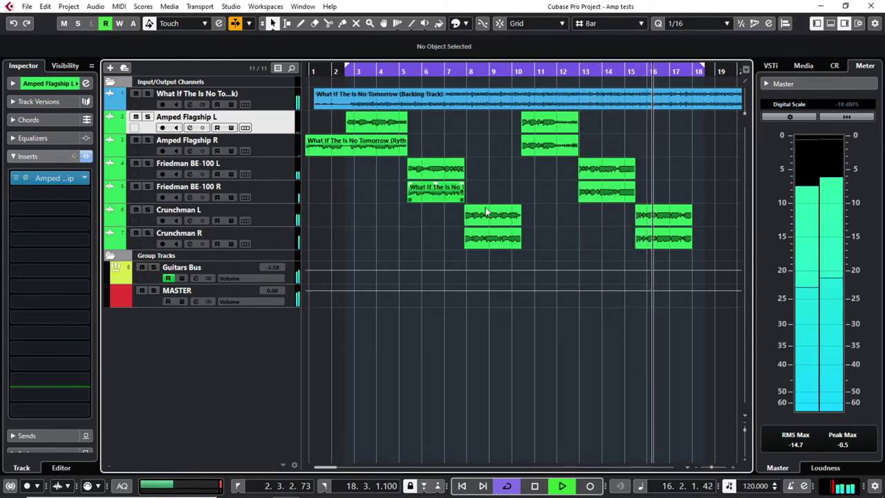
Check the Amped Flagship L track's channel settings and its Flagship amp insert, close the plugin, and select the Amped Flagship R track.
{"action": "left_click", "coordinate": [381, 104]}
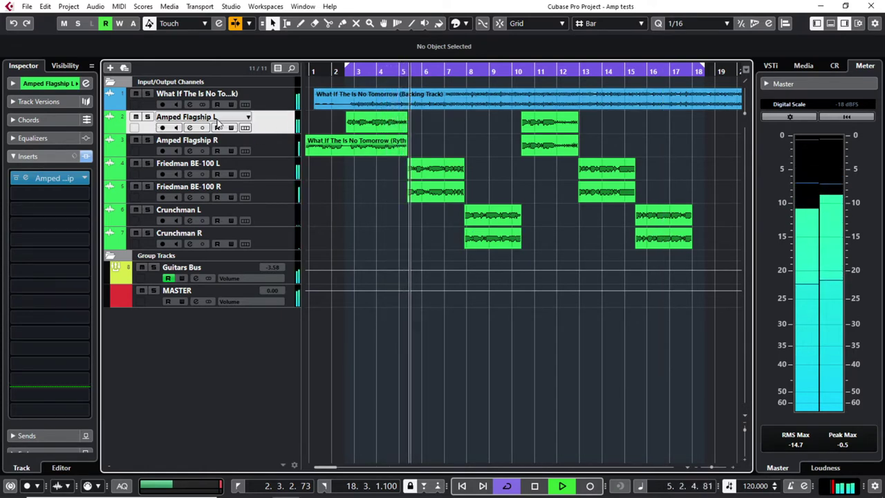
{"action": "left_click", "coordinate": [52, 84]}
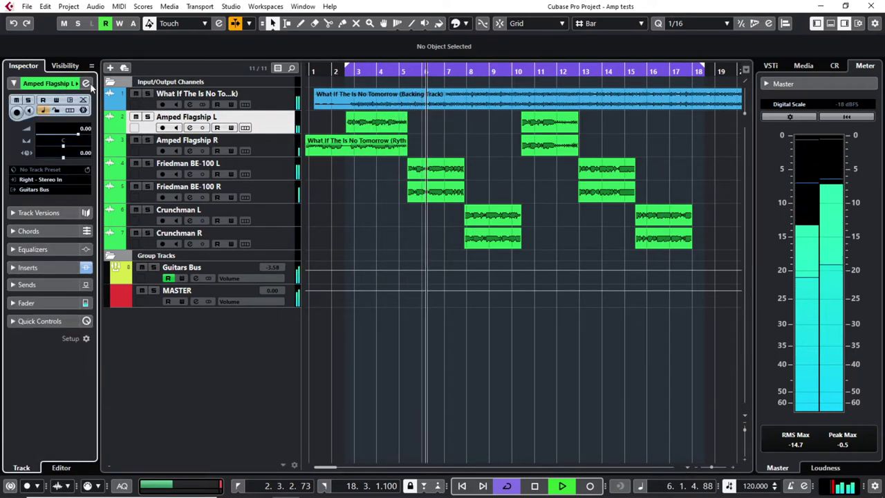
{"action": "left_click", "coordinate": [266, 147]}
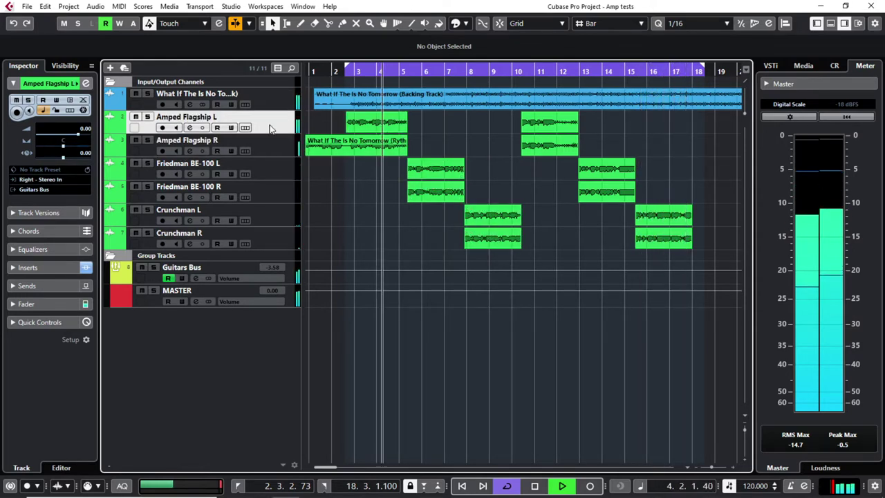
{"action": "left_click", "coordinate": [270, 155]}
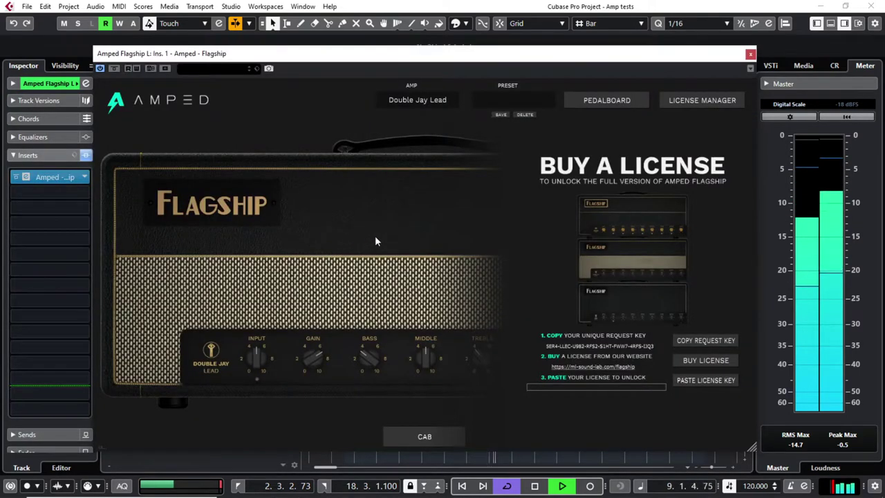
{"action": "left_click", "coordinate": [374, 241]}
{"action": "left_click", "coordinate": [750, 54]}
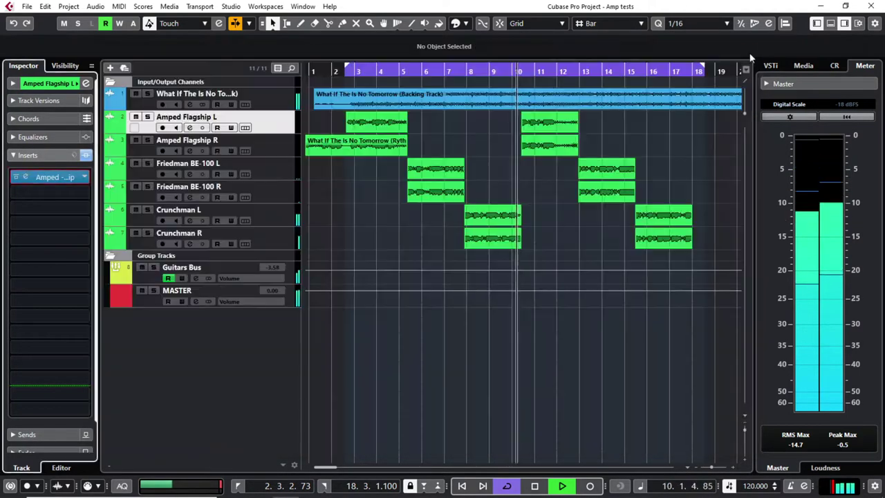
{"action": "left_click", "coordinate": [142, 152]}
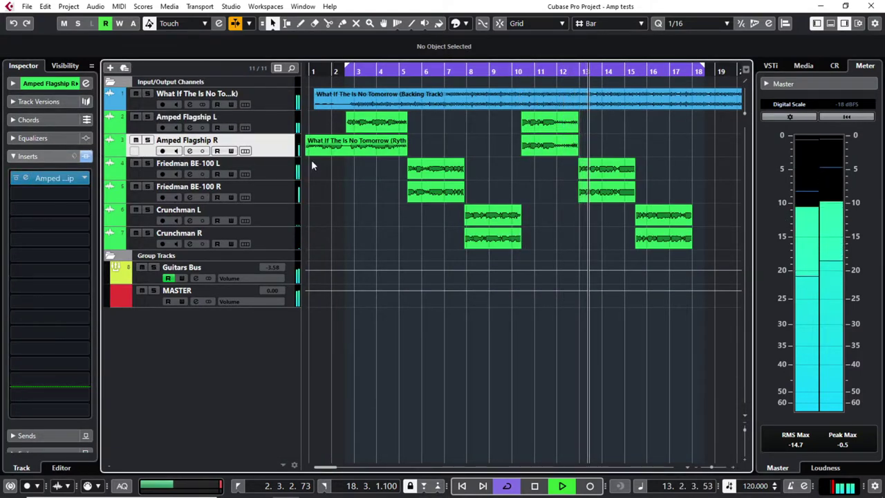
Check the amp inserts on the Friedman BE-100 L and R tracks, then close the Friedman plugin window.
{"action": "left_click", "coordinate": [414, 171]}
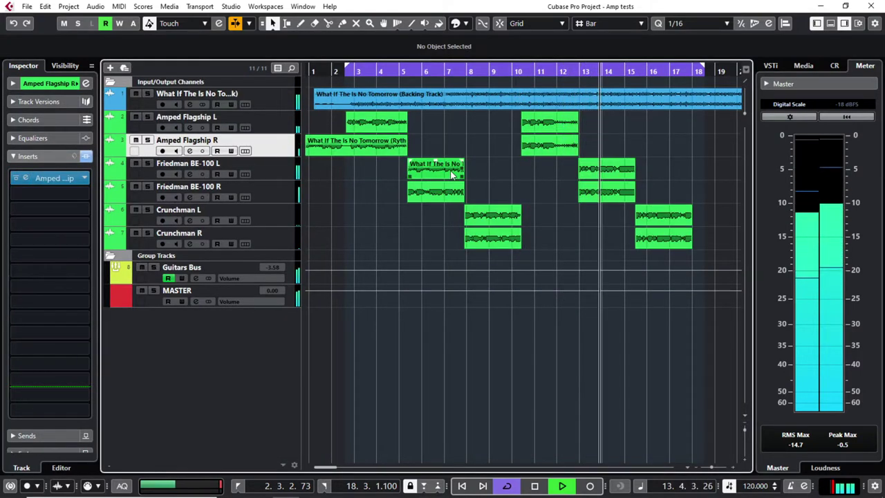
{"action": "left_click", "coordinate": [246, 172]}
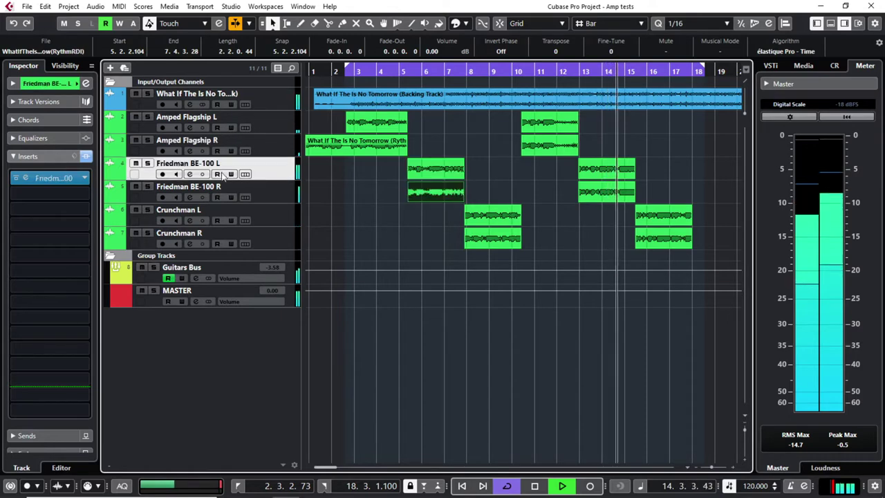
{"action": "left_click", "coordinate": [76, 181]}
{"action": "left_click", "coordinate": [349, 185]}
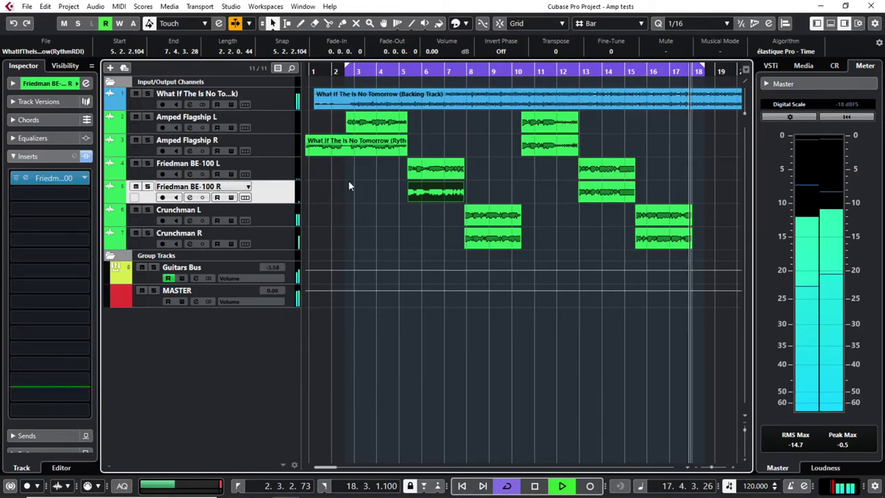
{"action": "left_click", "coordinate": [55, 178]}
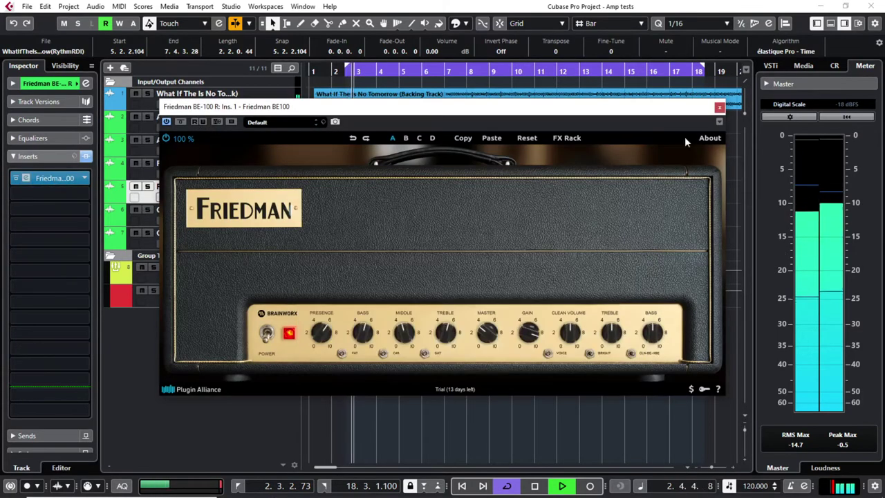
{"action": "left_click", "coordinate": [719, 108]}
{"action": "left_click", "coordinate": [434, 186]}
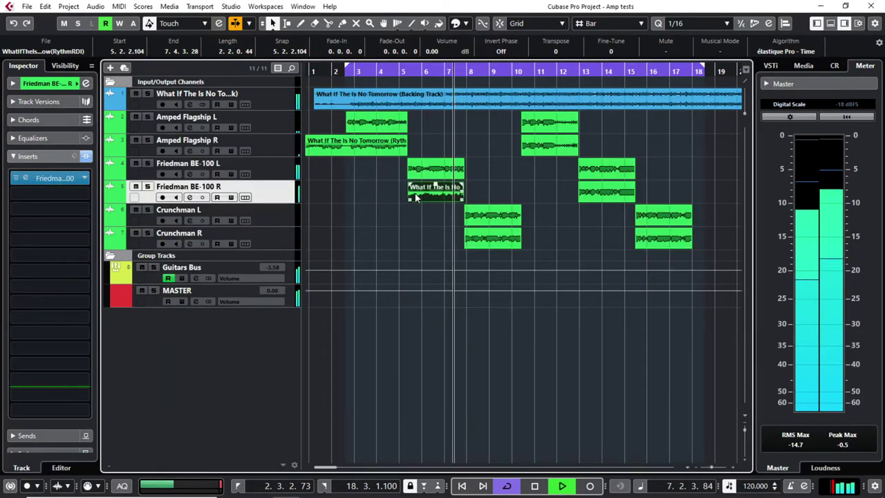
Check the guitar clips and amp inserts on the Crunchman L and R tracks, then close the Crunchman plugin window.
{"action": "left_click", "coordinate": [492, 215]}
{"action": "left_click", "coordinate": [488, 235]}
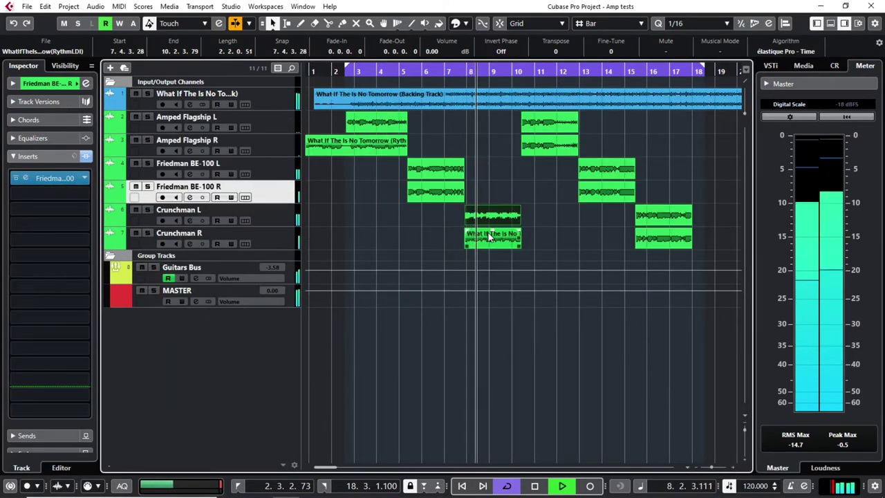
{"action": "left_click", "coordinate": [146, 215]}
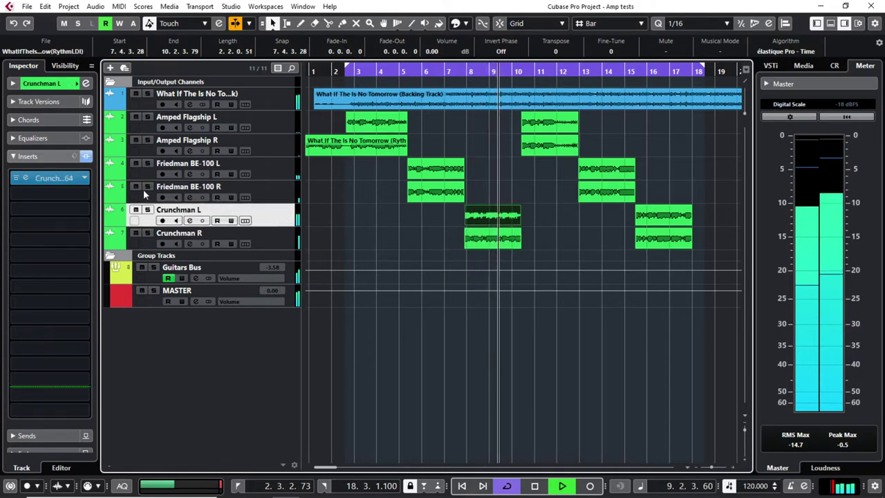
{"action": "left_click", "coordinate": [54, 178]}
{"action": "left_click", "coordinate": [796, 142]}
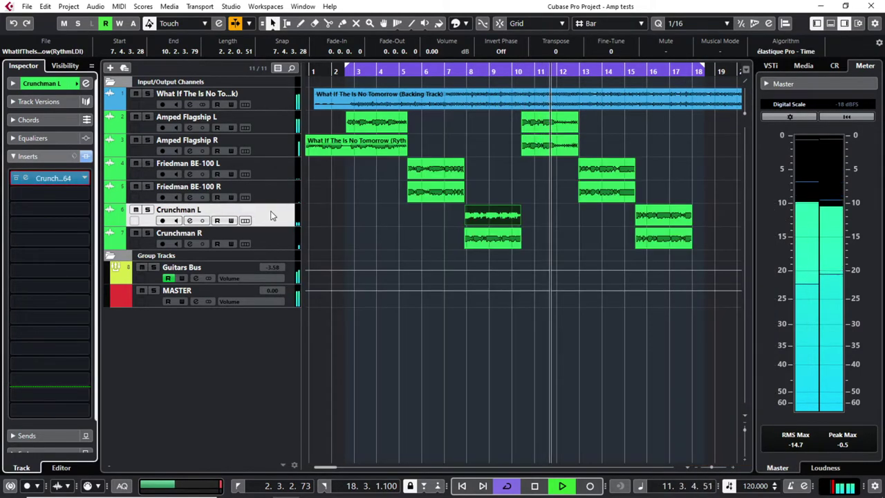
{"action": "left_click", "coordinate": [235, 238]}
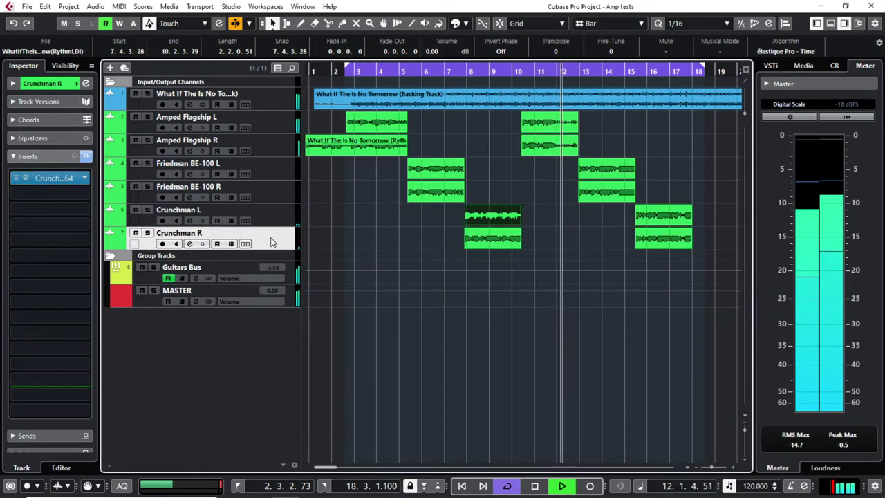
{"action": "left_click", "coordinate": [62, 177]}
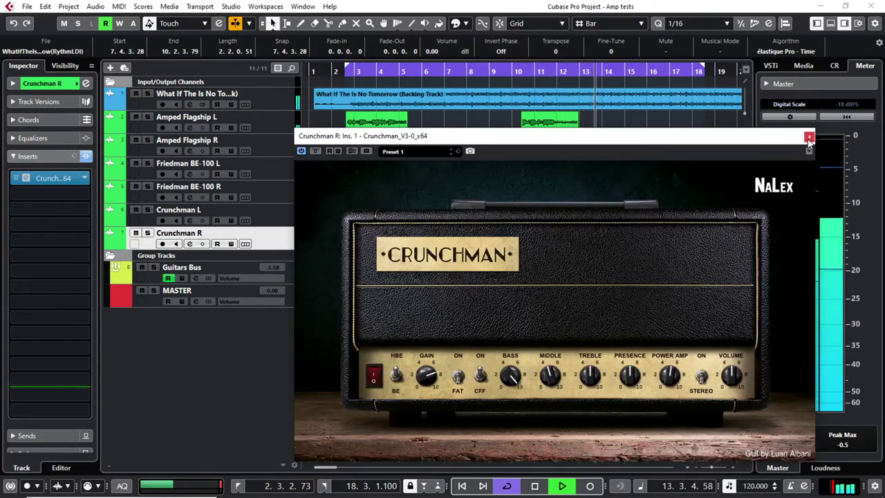
{"action": "left_click", "coordinate": [808, 136]}
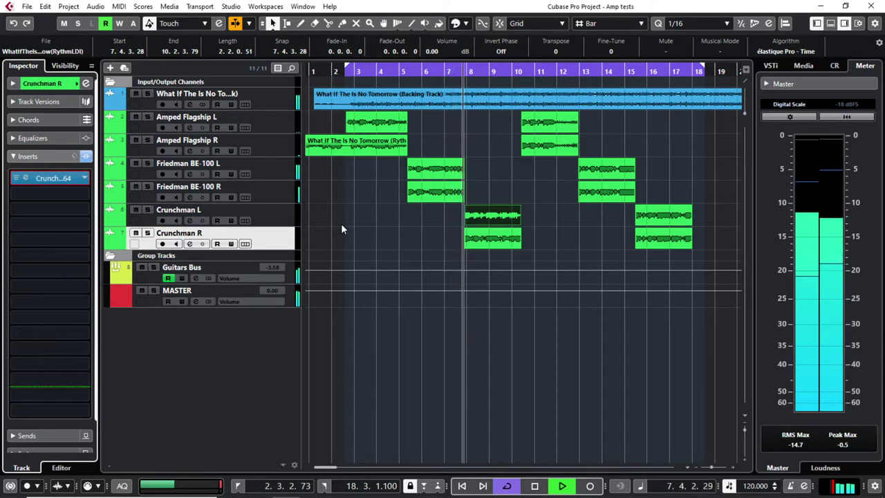
Inspect the Flagship amp on the Amped Flagship L track and its cabinet speaker settings, then close the plugin.
{"action": "left_click", "coordinate": [272, 130]}
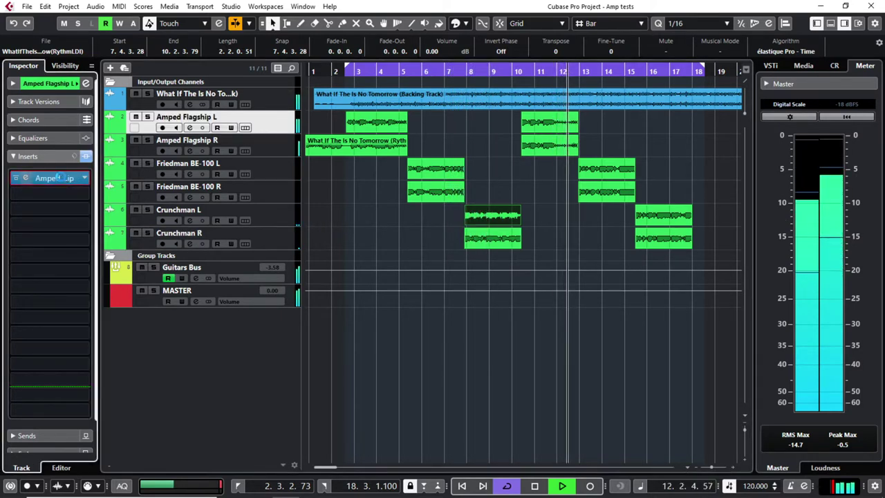
{"action": "left_click", "coordinate": [61, 178]}
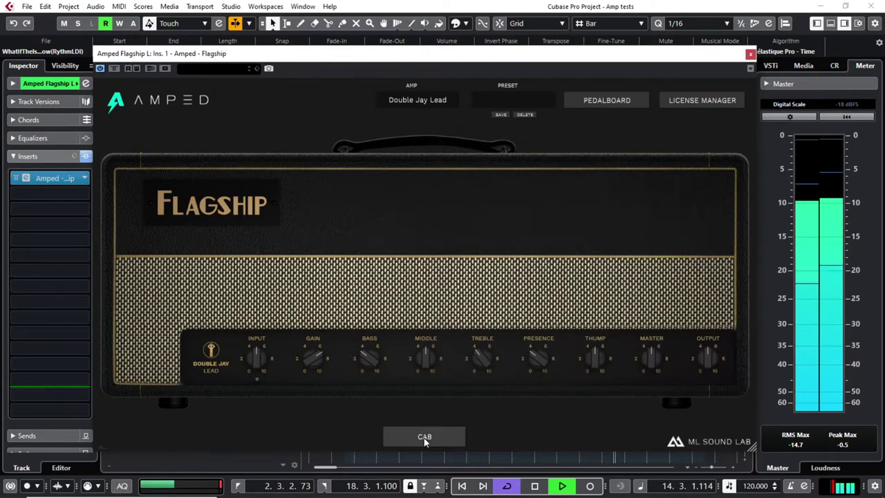
{"action": "left_click", "coordinate": [424, 437]}
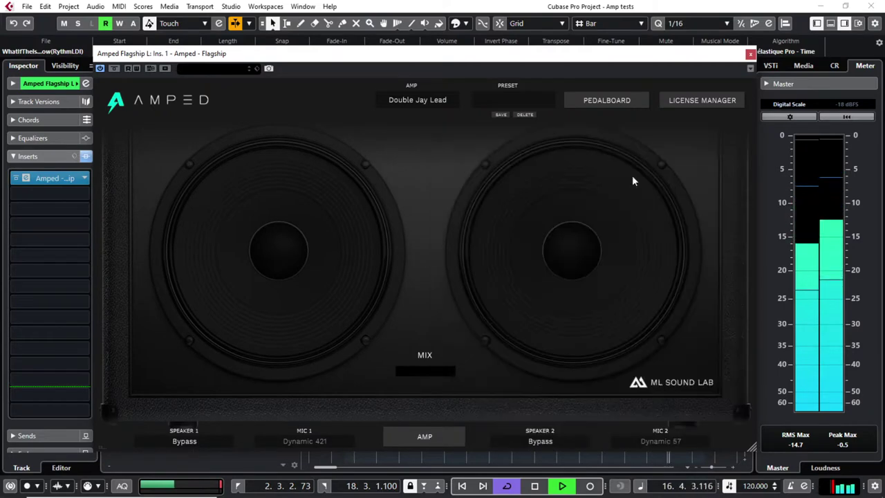
{"action": "left_click", "coordinate": [750, 53]}
Inspect the Friedman BE-100 L track's amp plugin and its FX Rack settings.
{"action": "left_click", "coordinate": [197, 170]}
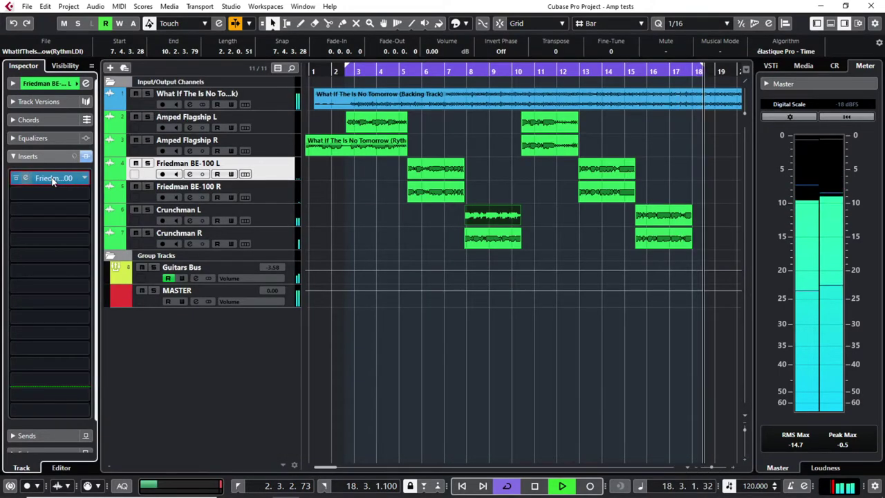
{"action": "left_click", "coordinate": [52, 177]}
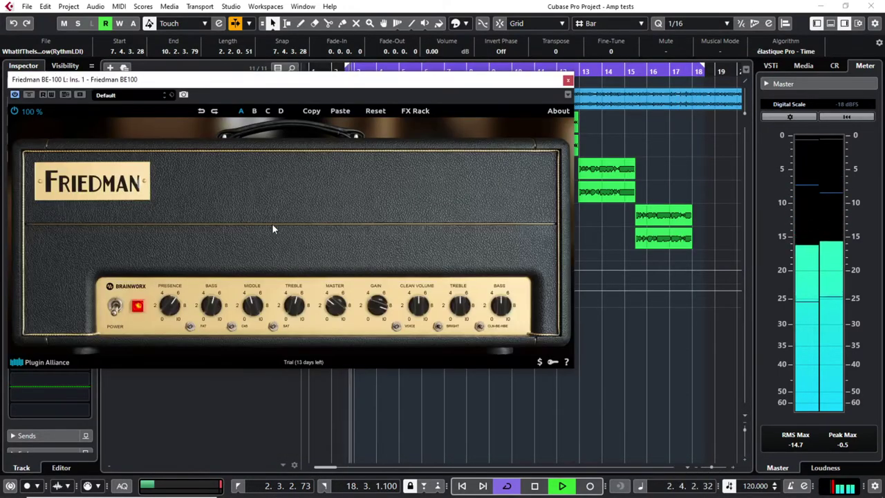
{"action": "left_click", "coordinate": [416, 111]}
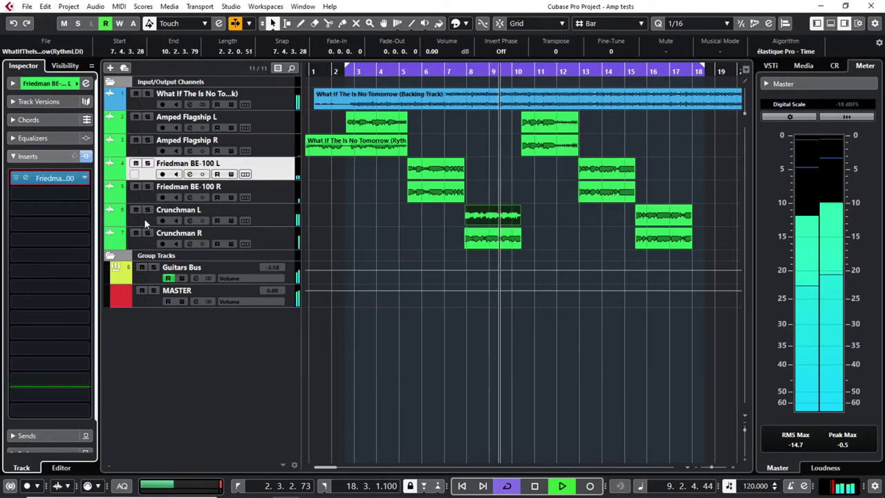
Inspect the Crunchman amp controls on the Crunchman L track, then close the plugin.
{"action": "left_click", "coordinate": [150, 218]}
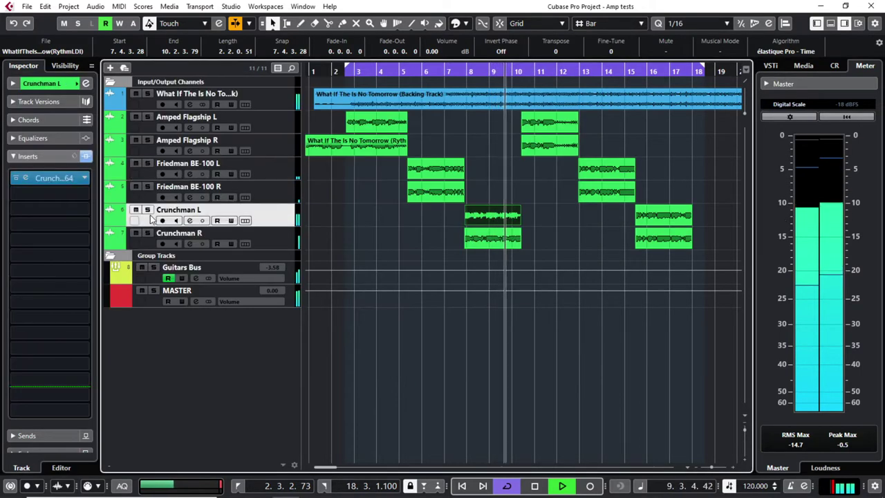
{"action": "left_click", "coordinate": [62, 178]}
{"action": "left_click_drag", "start_coordinate": [515, 148], "coordinate": [433, 105]}
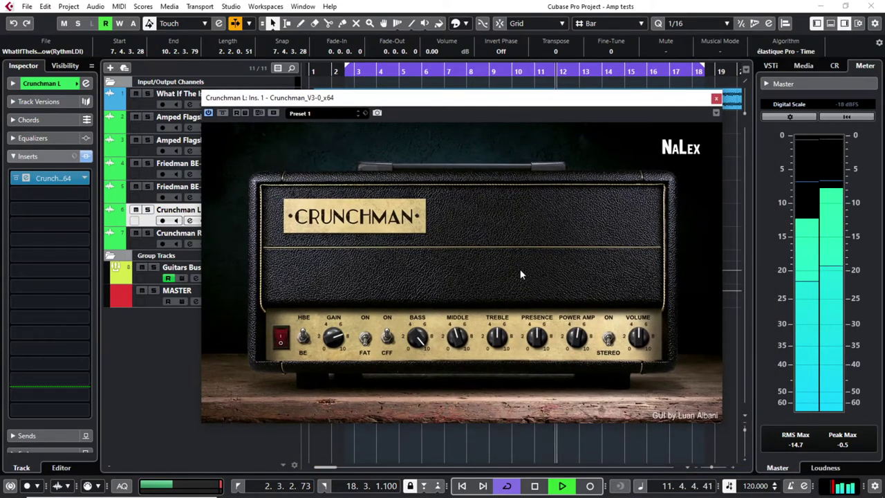
{"action": "key", "text": "Escape"}
Look over the amp tracks and open the Pulse cabinet loader inserted on the Guitars Bus.
{"action": "left_click", "coordinate": [267, 125]}
{"action": "left_click", "coordinate": [264, 145]}
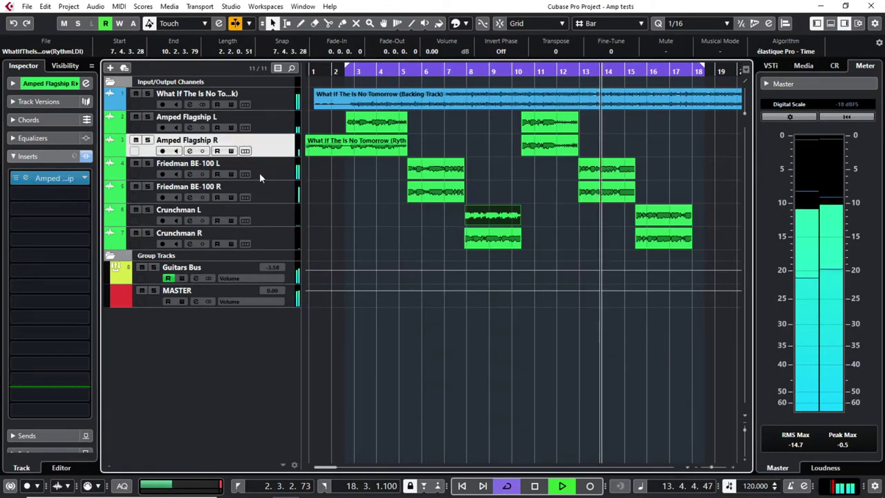
{"action": "left_click", "coordinate": [259, 172]}
{"action": "left_click", "coordinate": [220, 270]}
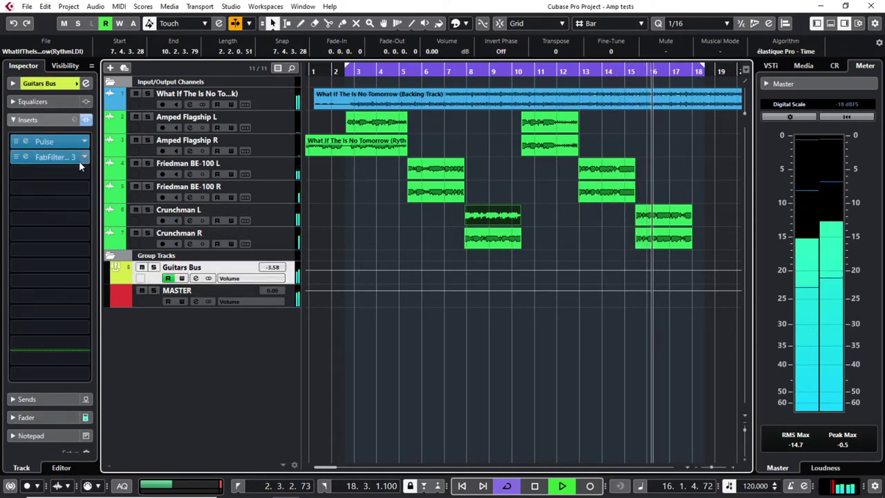
{"action": "left_click", "coordinate": [61, 140]}
{"action": "left_click", "coordinate": [62, 140]}
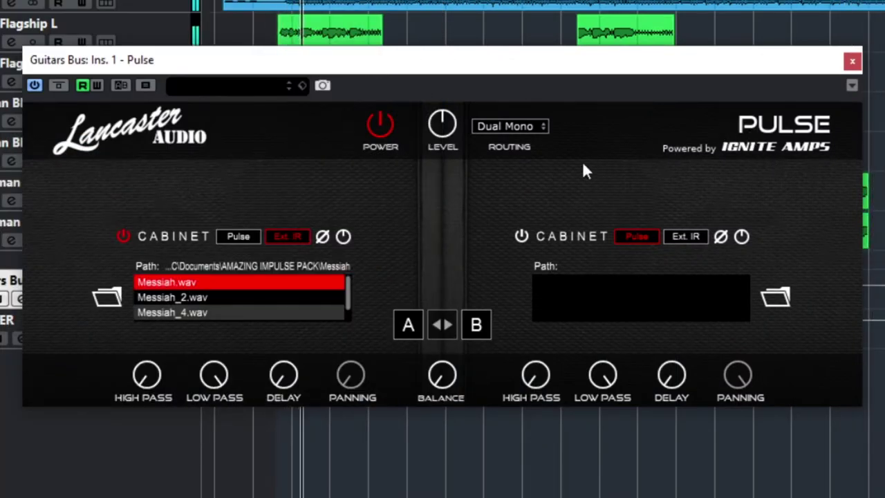
View the Messiah impulse response files for the first cabinet and the routing options, then close Pulse keeping its settings.
{"action": "left_click", "coordinate": [105, 297]}
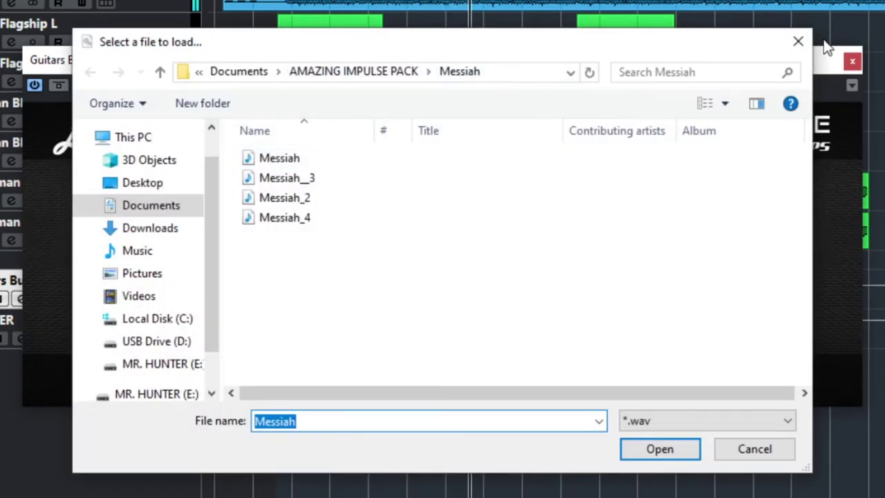
{"action": "left_click", "coordinate": [798, 42]}
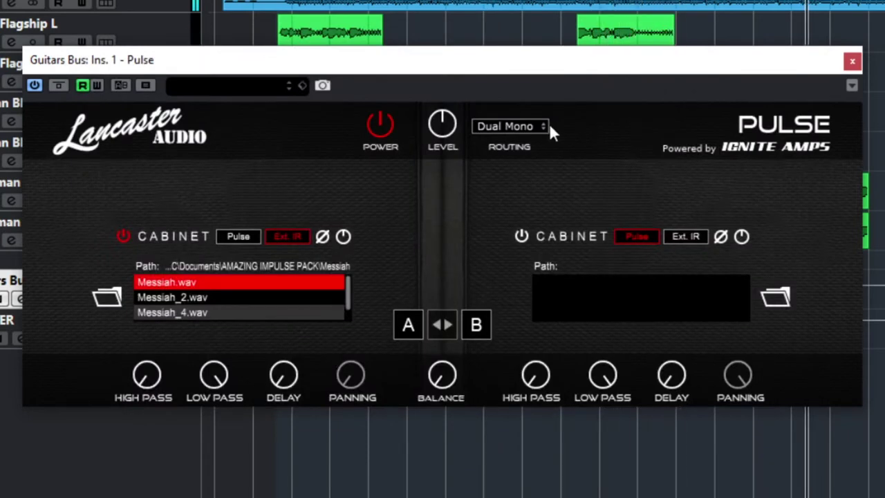
{"action": "left_click", "coordinate": [511, 126]}
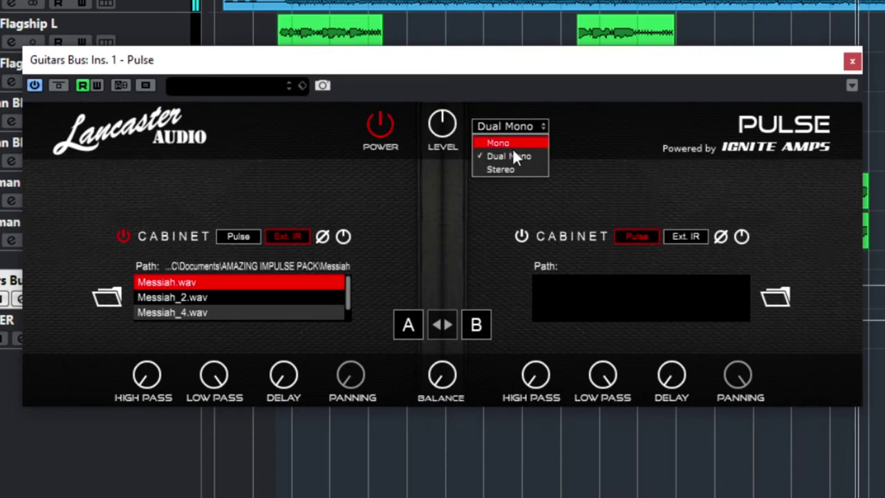
{"action": "left_click", "coordinate": [852, 61]}
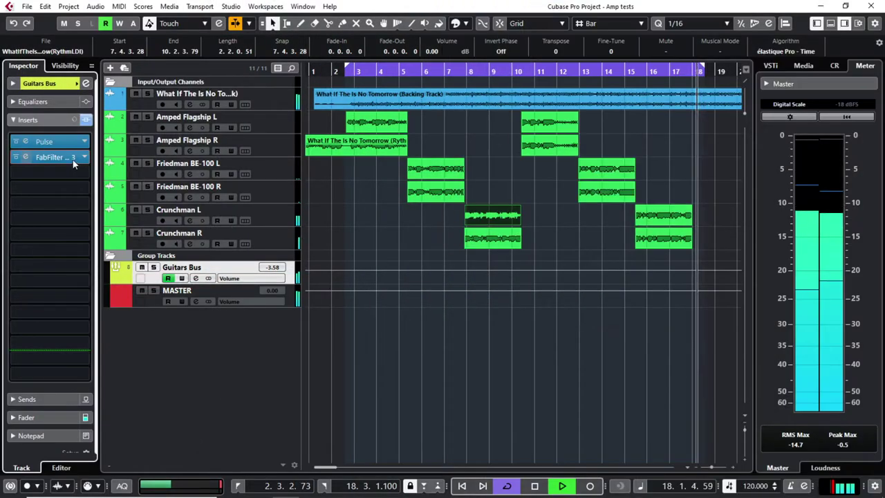
Open FabFilter Pro-Q 3 from the Guitars Bus inserts and inspect its low-cut and high-cut filter points.
{"action": "double_click", "coordinate": [74, 159]}
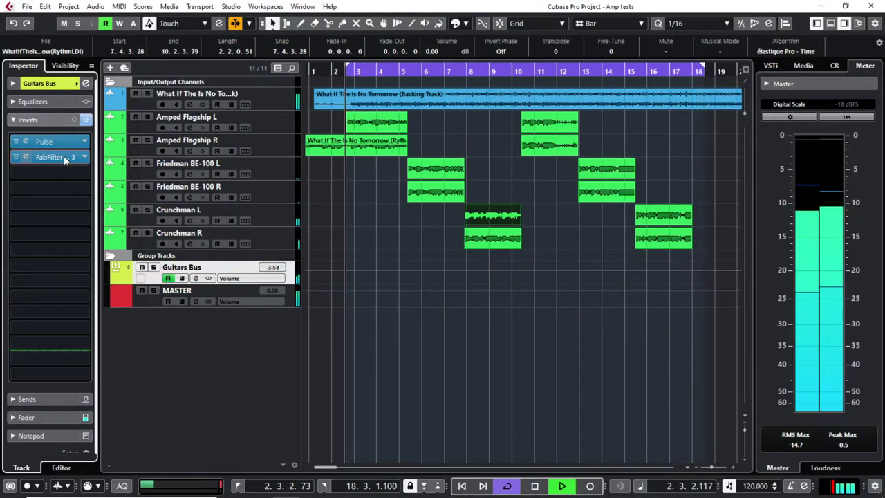
{"action": "mouse_move", "coordinate": [463, 149]}
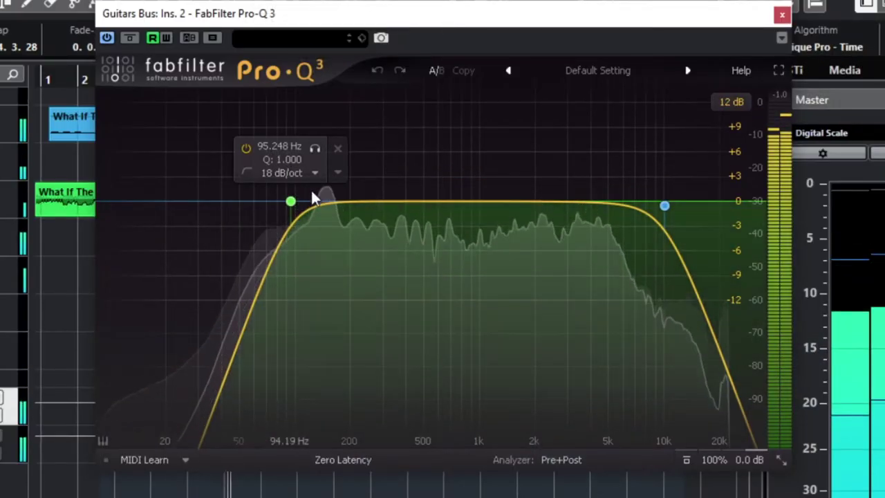
{"action": "mouse_move", "coordinate": [665, 205]}
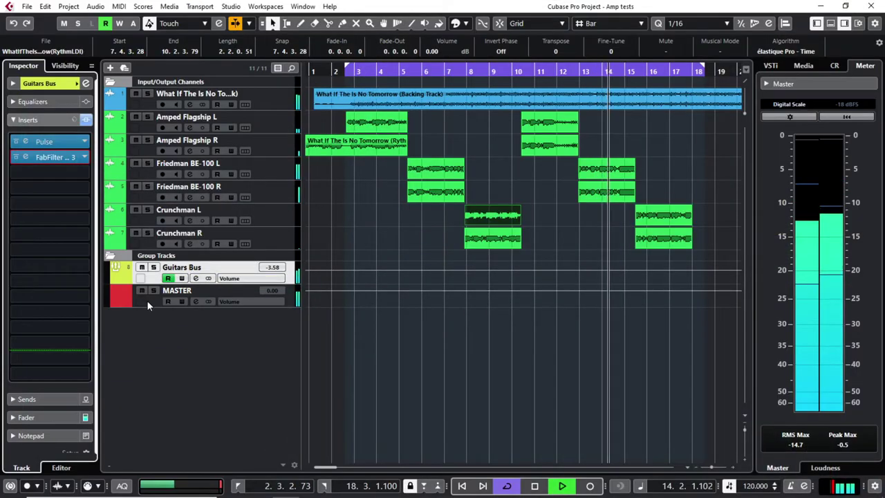
Check the BUSTER plugin on the MASTER track, enable the LoudMax64 limiter and close its window.
{"action": "left_click", "coordinate": [146, 299]}
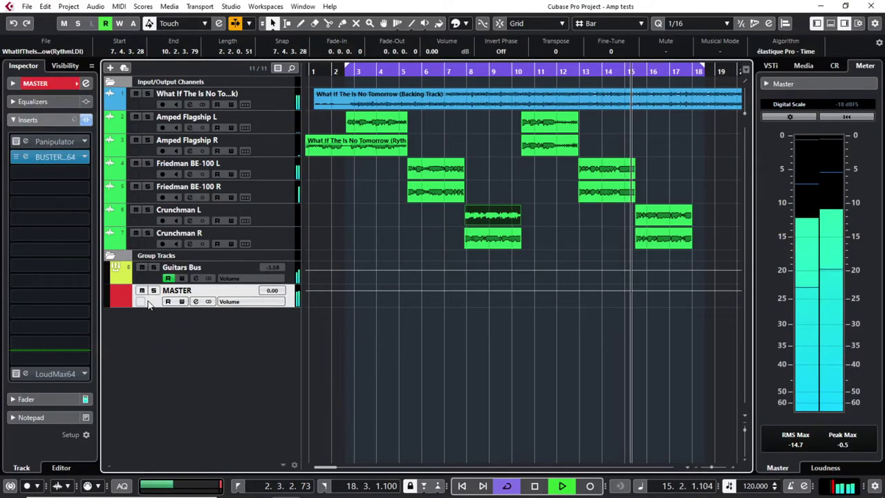
{"action": "double_click", "coordinate": [63, 158]}
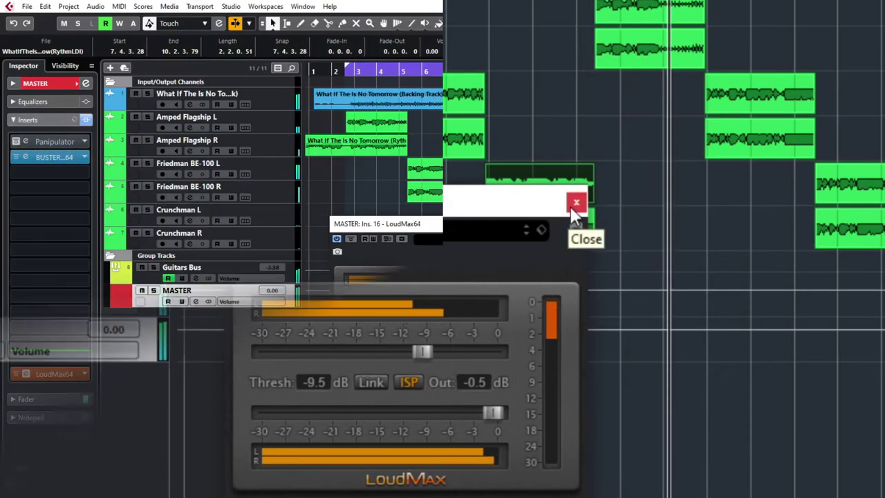
{"action": "left_click", "coordinate": [576, 203]}
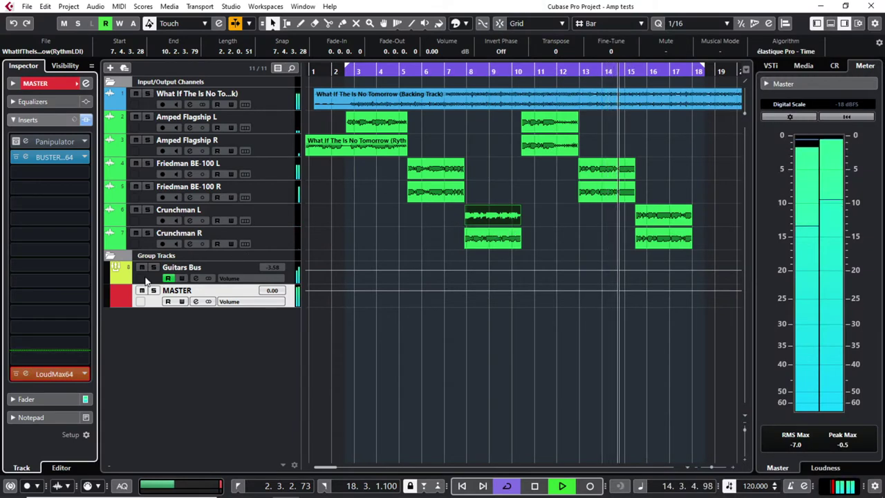
Review the Amped Flagship L and R tracks and the Guitars Bus inserts, viewing Pulse's cabinet impulse response before closing it.
{"action": "left_click", "coordinate": [220, 265]}
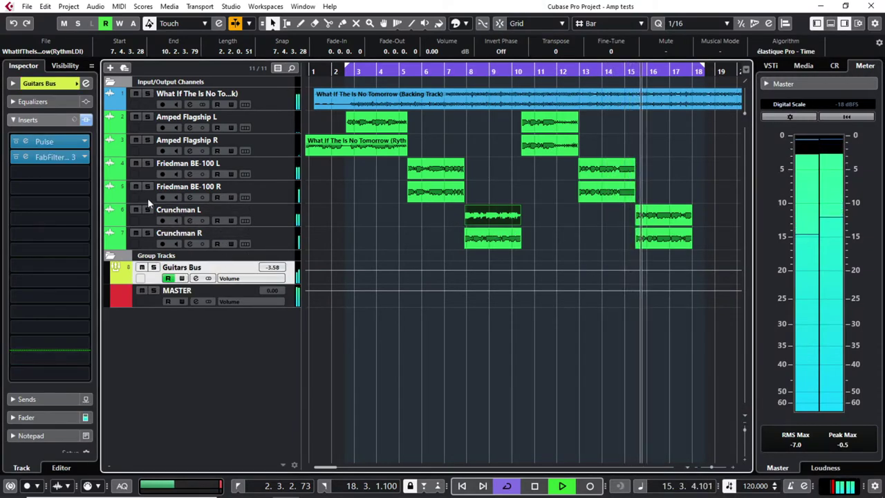
{"action": "left_click", "coordinate": [140, 129]}
{"action": "left_click", "coordinate": [137, 148]}
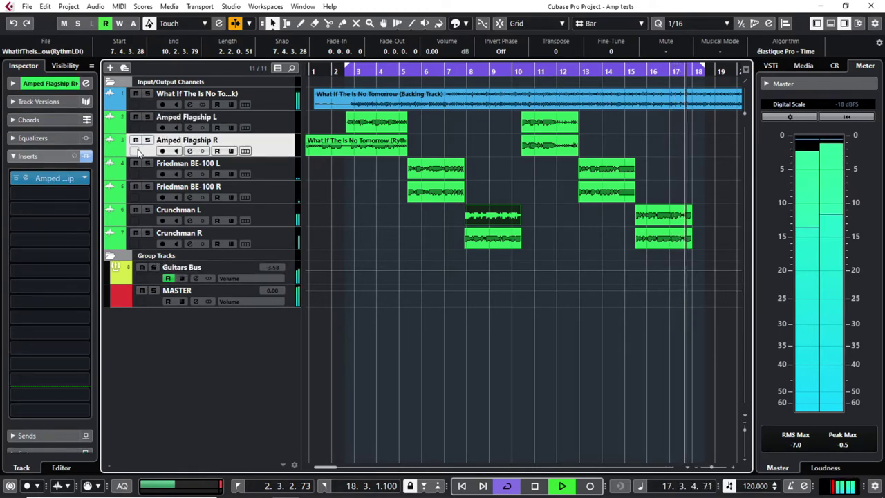
{"action": "left_click", "coordinate": [140, 277]}
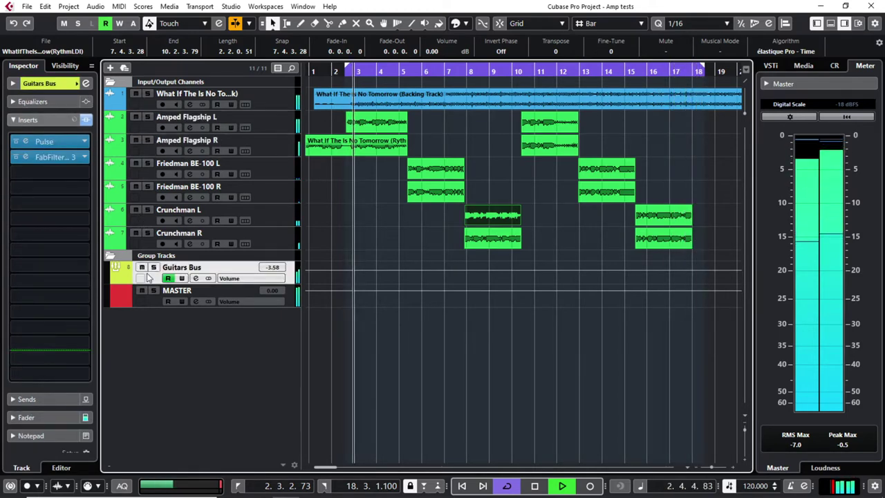
{"action": "left_click", "coordinate": [46, 141]}
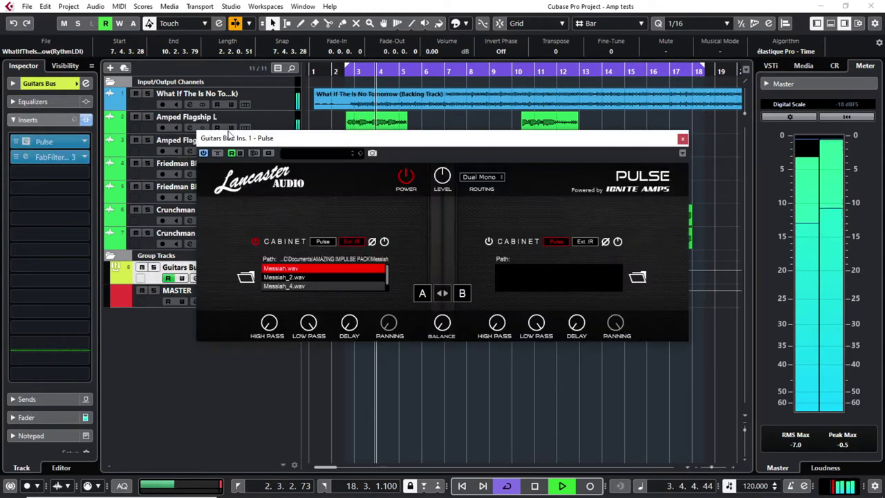
{"action": "left_click", "coordinate": [682, 140]}
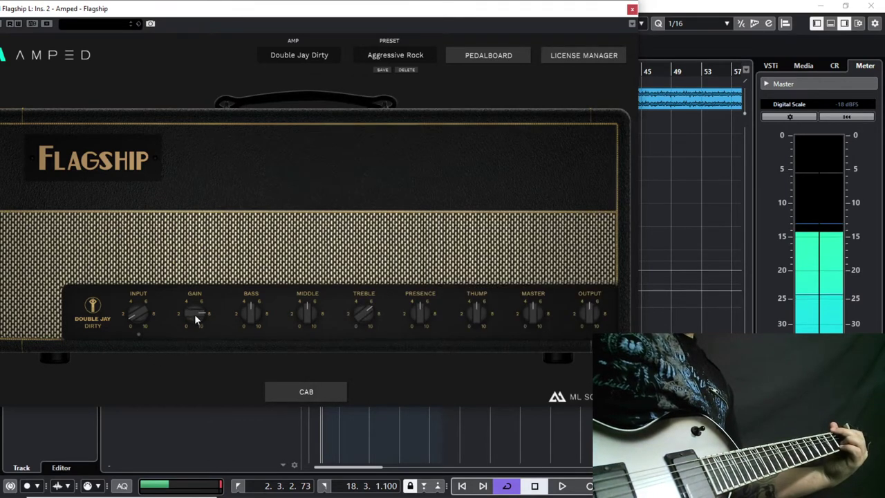
On the Amped Flagship amp, lower Gain to about 2 and Treble to about 5, and raise Thump to near maximum.
{"action": "left_click_drag", "start_coordinate": [191, 311], "coordinate": [194, 324]}
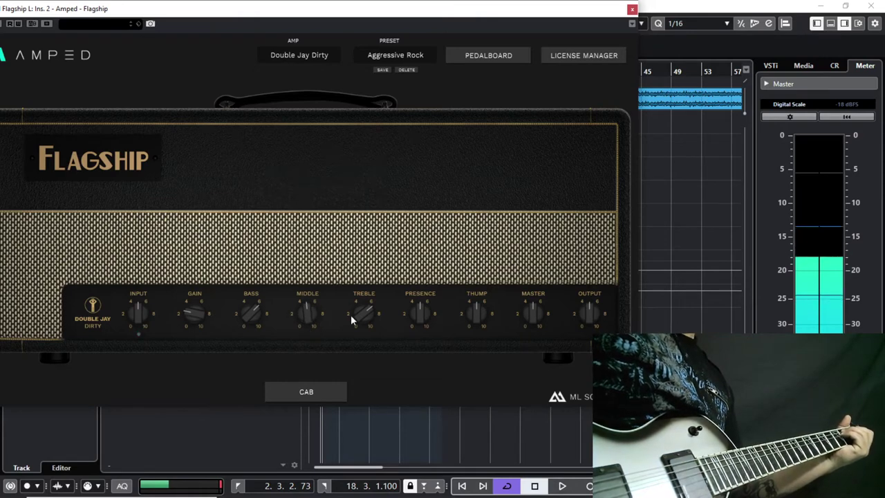
{"action": "left_click_drag", "start_coordinate": [351, 314], "coordinate": [362, 364]}
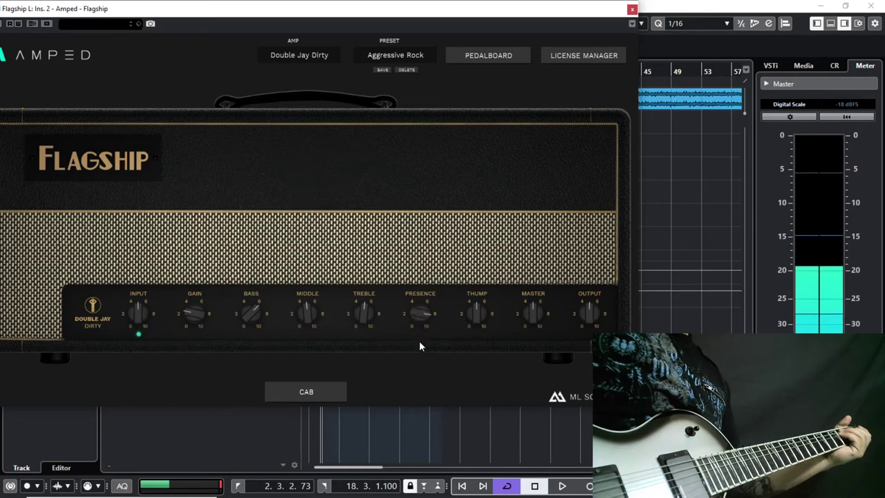
{"action": "left_click_drag", "start_coordinate": [473, 301], "coordinate": [466, 258]}
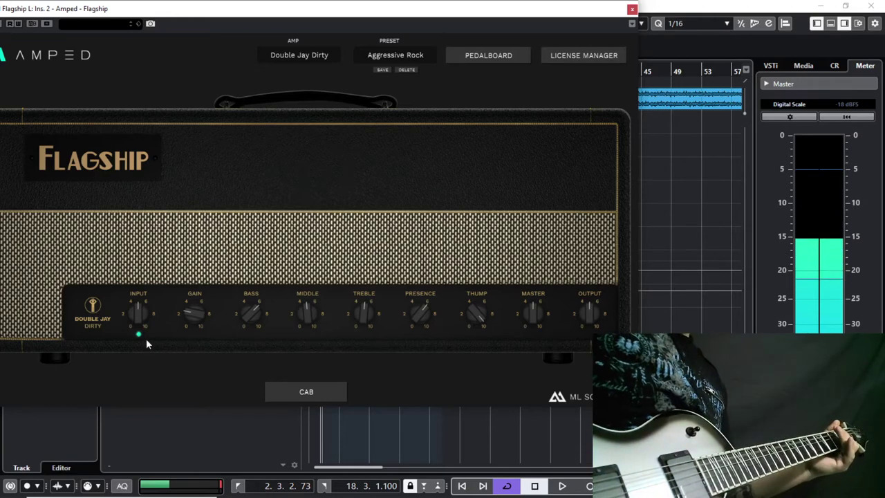
Raise the Flagship's Gain to about 6.5, and sweep Master low and high before returning it to about 5.
{"action": "left_click_drag", "start_coordinate": [187, 312], "coordinate": [191, 265]}
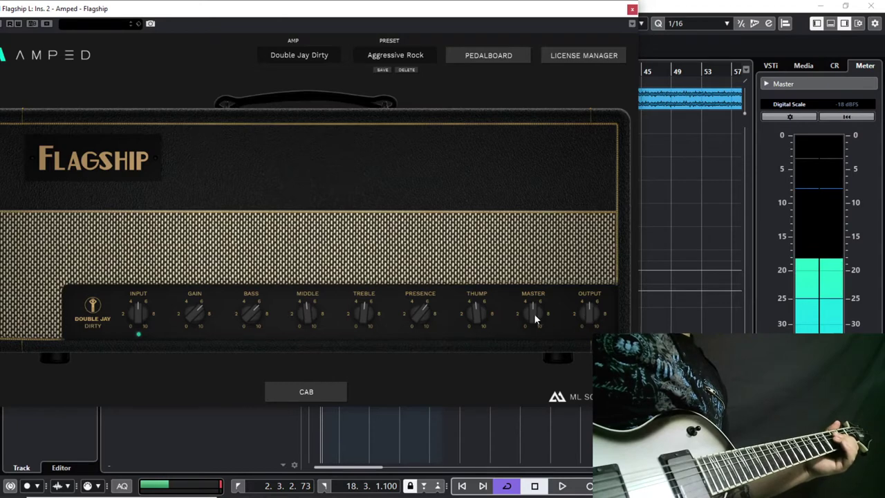
{"action": "left_click_drag", "start_coordinate": [533, 317], "coordinate": [532, 353]}
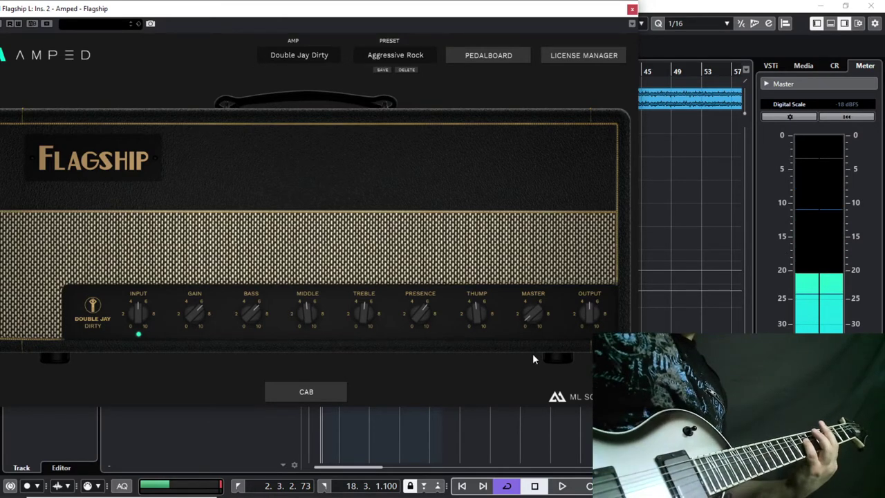
{"action": "left_click_drag", "start_coordinate": [532, 312], "coordinate": [520, 209]}
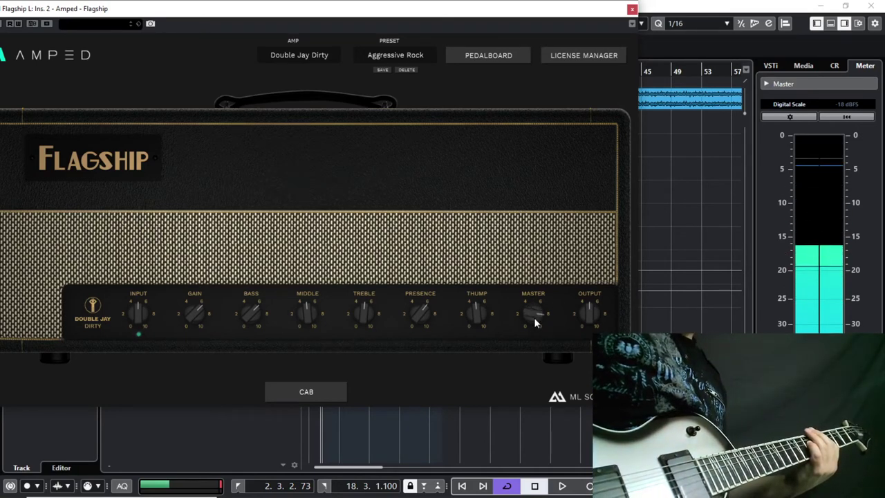
{"action": "left_click_drag", "start_coordinate": [534, 318], "coordinate": [534, 340]}
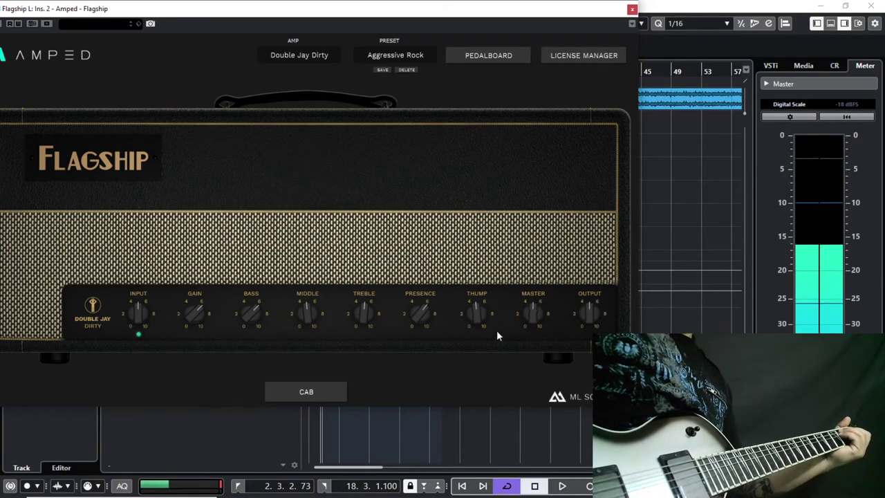
Try the Flagship's Gain at about 2, raise it to about 7.5, and adjust the Middle control.
{"action": "left_click_drag", "start_coordinate": [191, 349], "coordinate": [192, 359]}
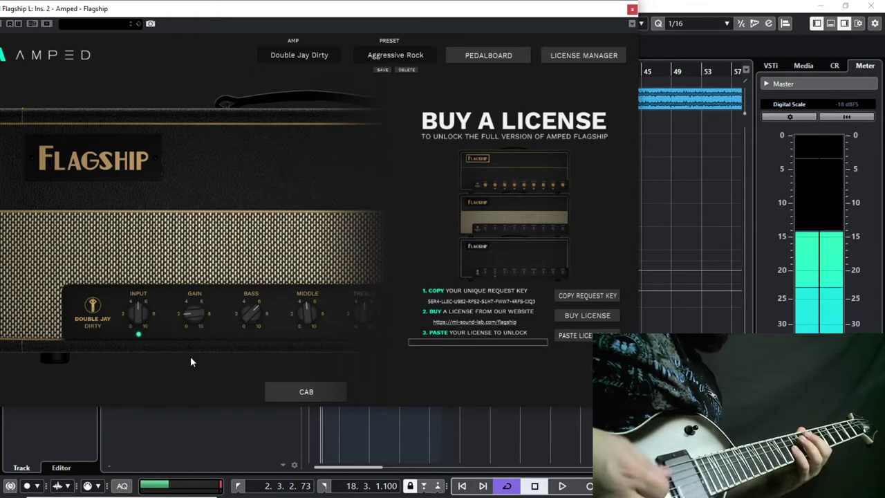
{"action": "left_click_drag", "start_coordinate": [196, 314], "coordinate": [196, 240]}
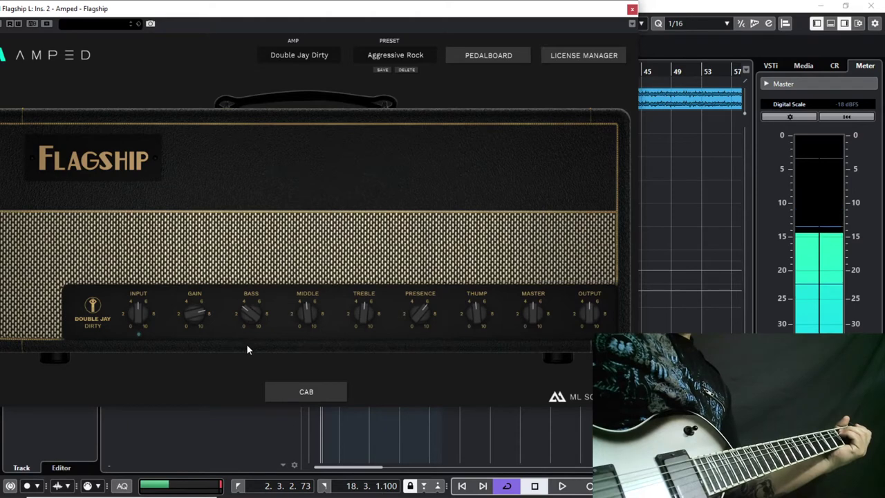
{"action": "left_click_drag", "start_coordinate": [305, 315], "coordinate": [306, 323]}
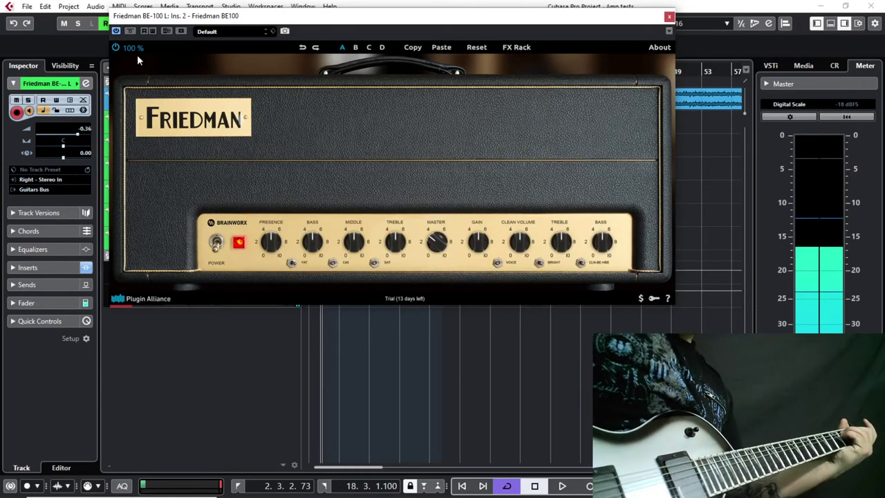
Audition the Friedman BE-100's Presence, Bass, Middle and Treble controls, sweeping Bass from about 2 to near maximum.
{"action": "left_click_drag", "start_coordinate": [271, 277], "coordinate": [275, 285]}
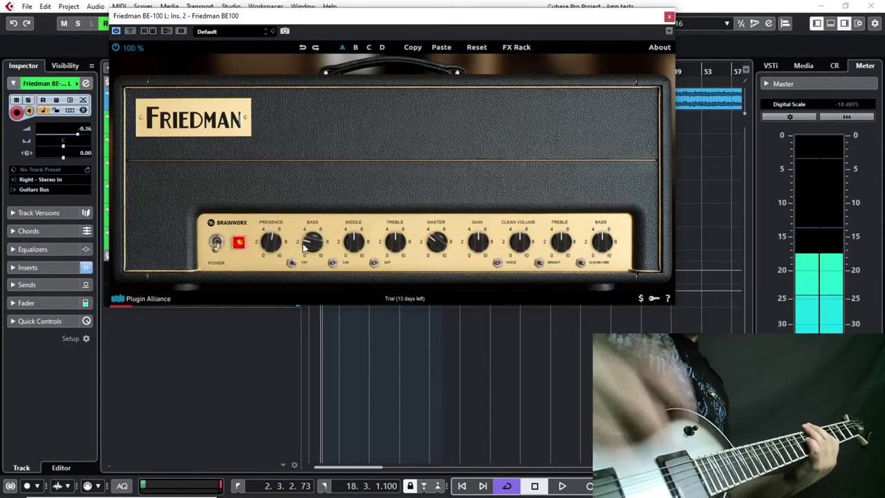
{"action": "left_click_drag", "start_coordinate": [304, 247], "coordinate": [299, 161]}
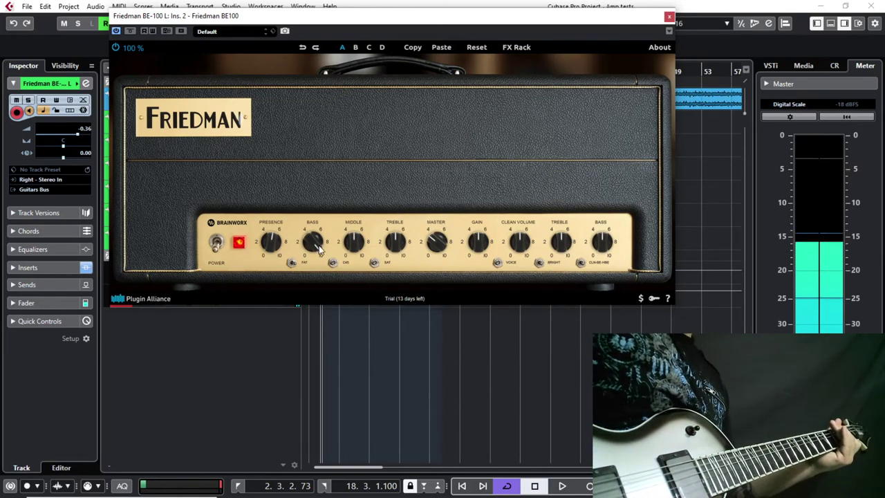
{"action": "mouse_move", "coordinate": [355, 254]}
{"action": "left_mouse_down"}
{"action": "mouse_move", "coordinate": [353, 291]}
{"action": "mouse_move", "coordinate": [355, 196]}
{"action": "mouse_move", "coordinate": [345, 260]}
{"action": "left_mouse_up"}
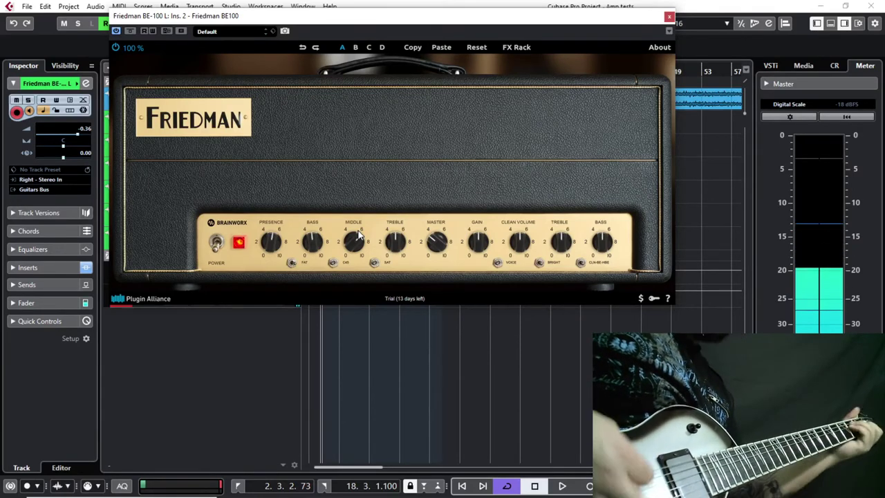
{"action": "left_click_drag", "start_coordinate": [391, 243], "coordinate": [395, 281]}
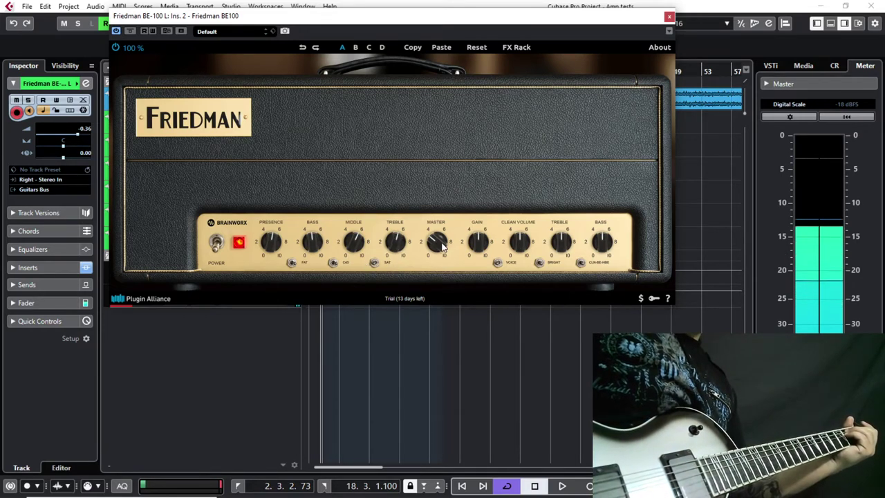
Test the Friedman's Gain from low to high, along with different Clean Volume and clean-channel Treble settings.
{"action": "left_click_drag", "start_coordinate": [472, 239], "coordinate": [474, 275]}
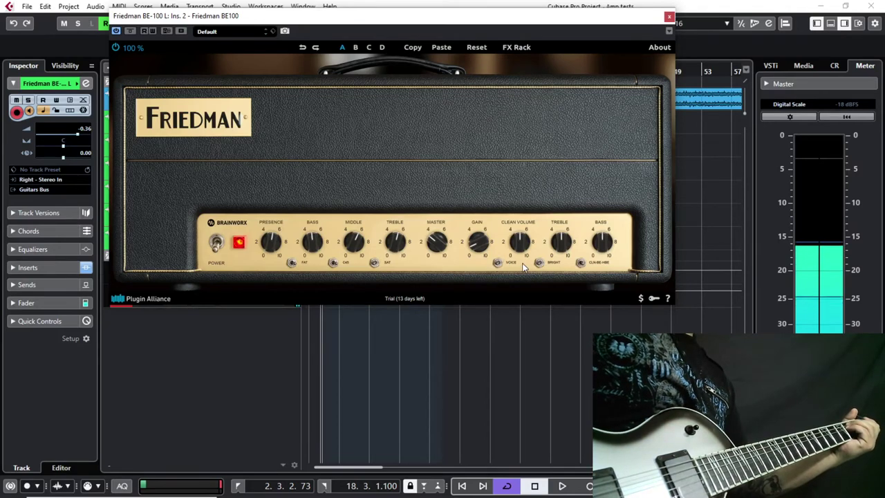
{"action": "left_click_drag", "start_coordinate": [519, 241], "coordinate": [528, 279]}
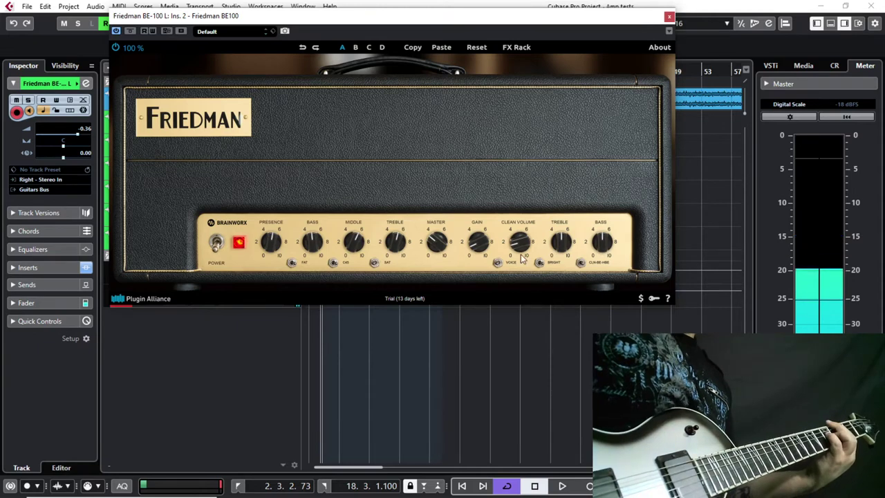
{"action": "left_click_drag", "start_coordinate": [577, 241], "coordinate": [554, 197]}
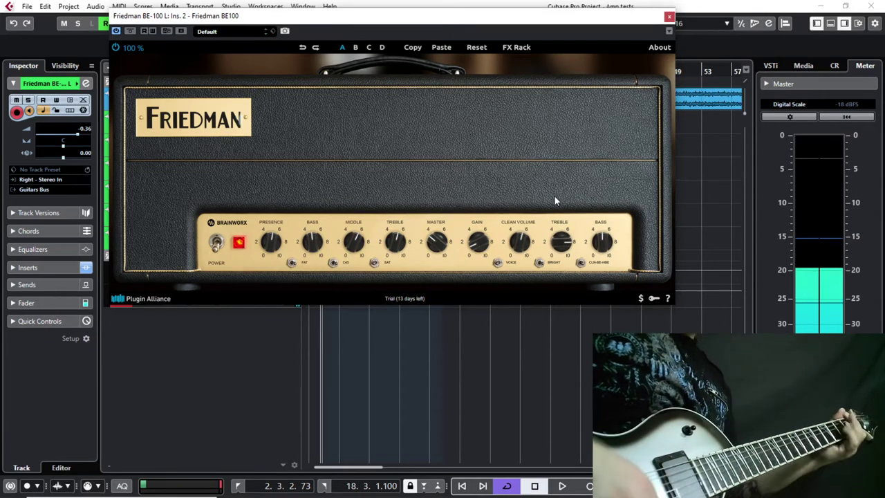
{"action": "left_click_drag", "start_coordinate": [562, 239], "coordinate": [561, 264]}
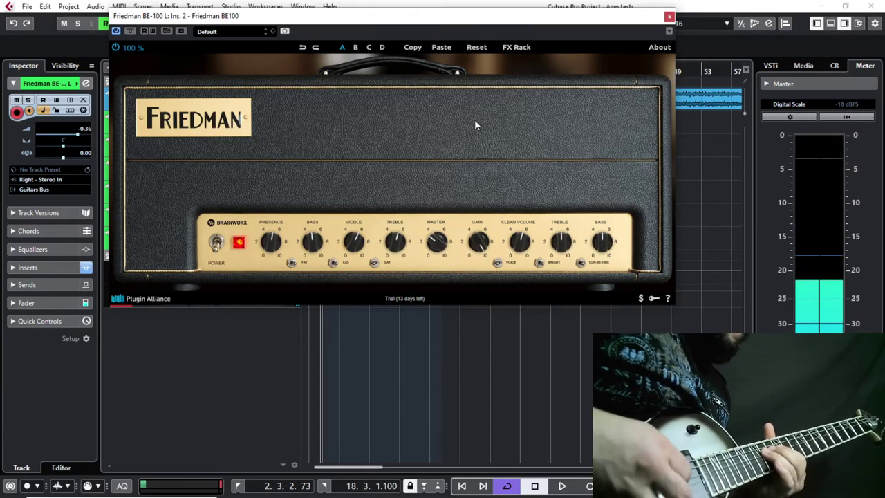
{"action": "left_click_drag", "start_coordinate": [478, 241], "coordinate": [478, 221]}
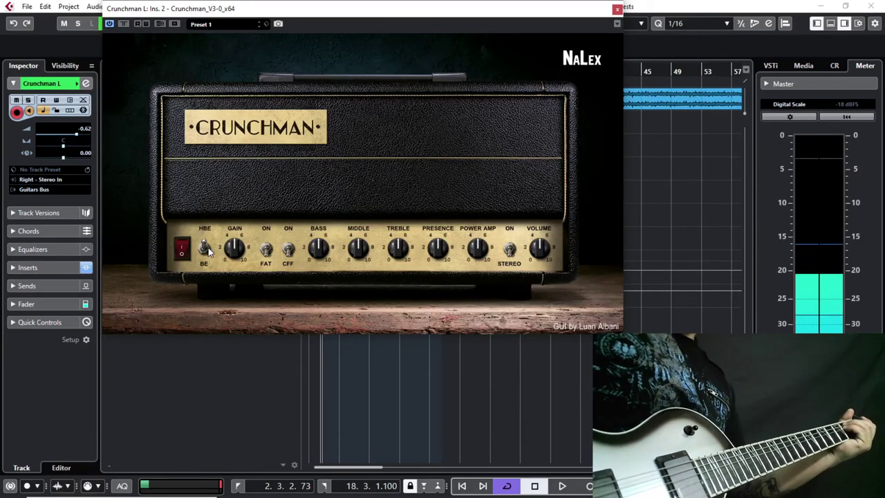
Turn on the Crunchman's Fat and CFF switches, and try Gain near minimum before raising it to about 5.5.
{"action": "left_click", "coordinate": [266, 252]}
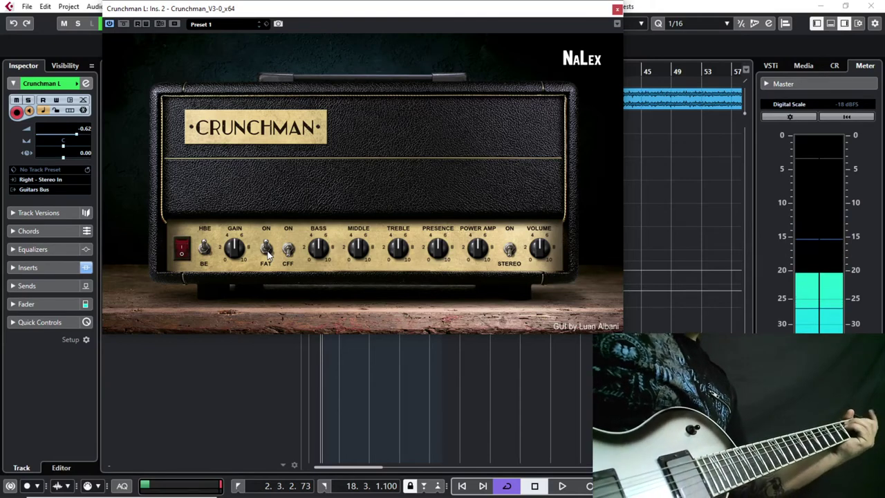
{"action": "left_click_drag", "start_coordinate": [235, 248], "coordinate": [224, 319]}
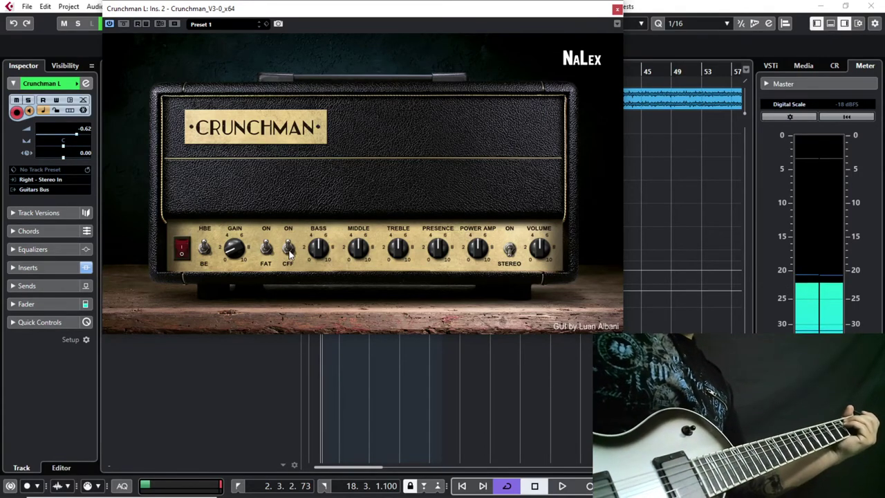
{"action": "left_click_drag", "start_coordinate": [234, 249], "coordinate": [232, 136]}
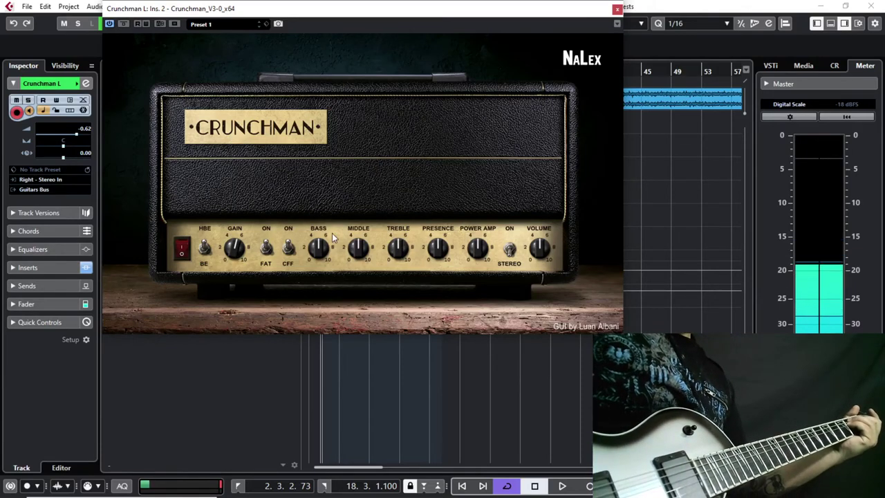
Sweep the Crunchman's Bass control from minimum to maximum.
{"action": "left_click_drag", "start_coordinate": [319, 251], "coordinate": [326, 341]}
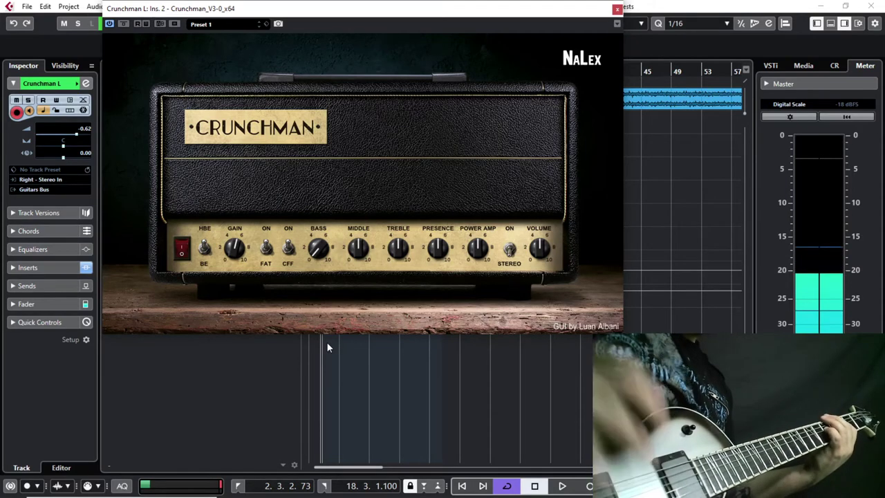
{"action": "left_click_drag", "start_coordinate": [318, 258], "coordinate": [311, 57]}
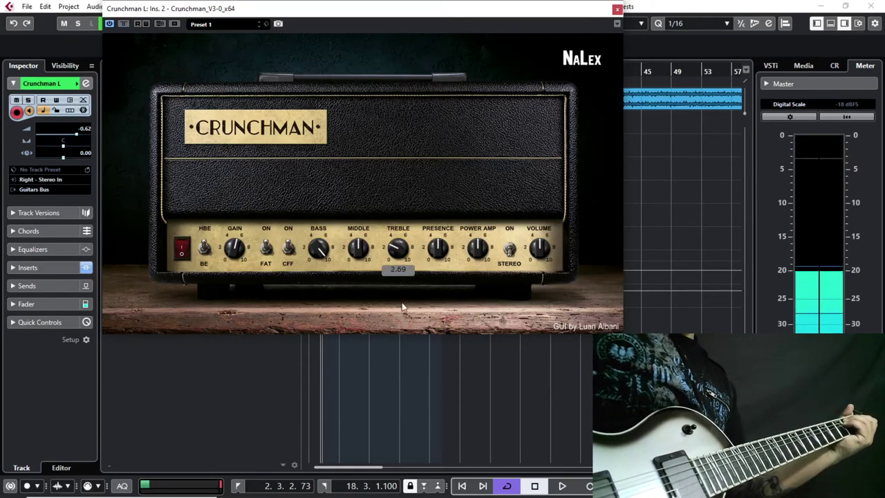
Try different Treble settings on the Crunchman, and raise Presence to about 8 before easing it back down.
{"action": "left_click_drag", "start_coordinate": [398, 249], "coordinate": [390, 332]}
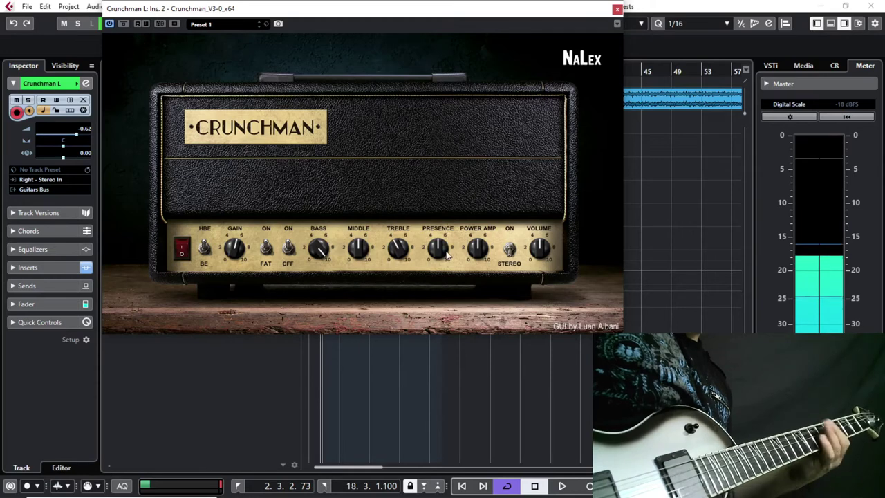
{"action": "left_click_drag", "start_coordinate": [443, 253], "coordinate": [430, 201]}
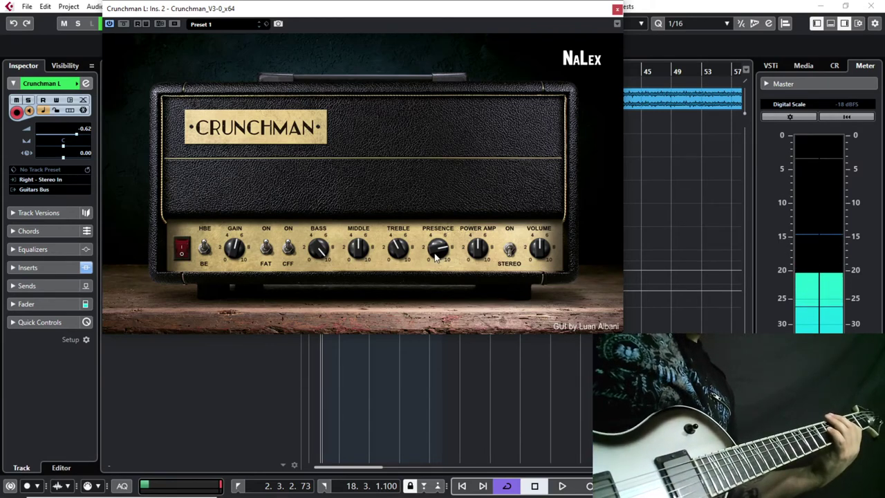
{"action": "left_click_drag", "start_coordinate": [437, 257], "coordinate": [437, 266]}
Audition the Crunchman's Power Amp at a low setting and near its midpoint, and bring Treble up to 5.75.
{"action": "left_click_drag", "start_coordinate": [488, 256], "coordinate": [481, 287]}
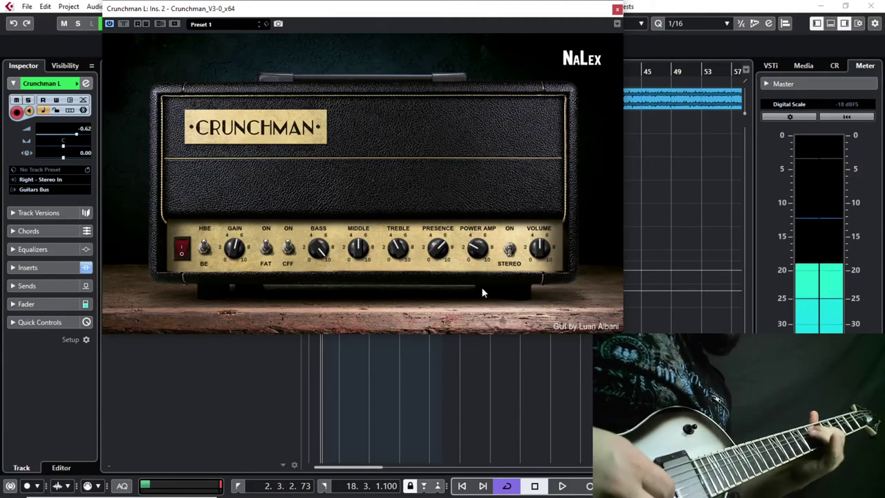
{"action": "left_click_drag", "start_coordinate": [478, 250], "coordinate": [480, 222]}
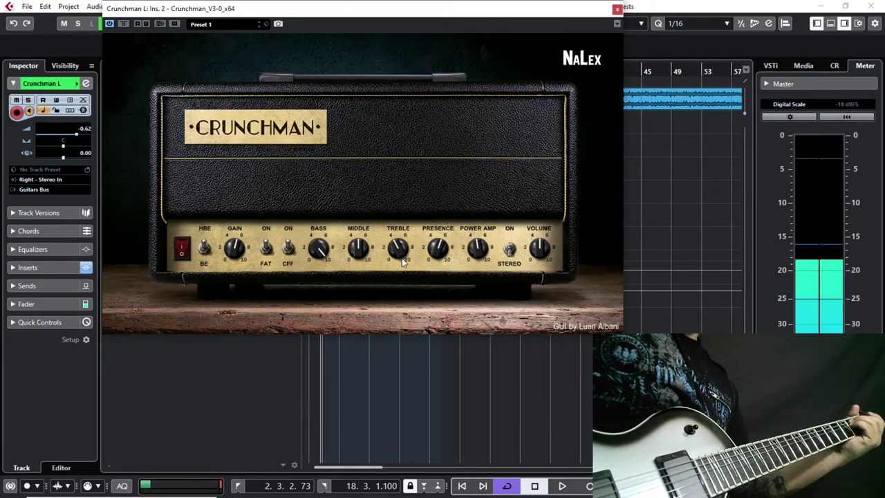
{"action": "left_click_drag", "start_coordinate": [403, 260], "coordinate": [400, 212]}
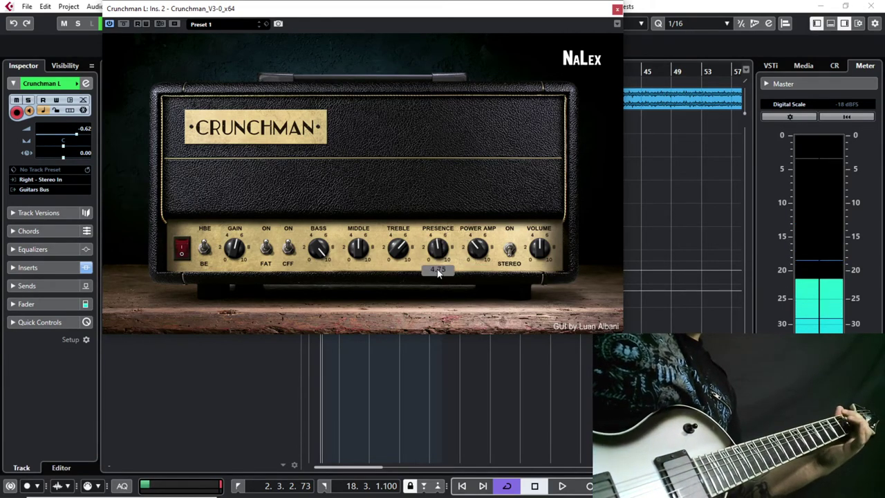
{"action": "mouse_move", "coordinate": [403, 266]}
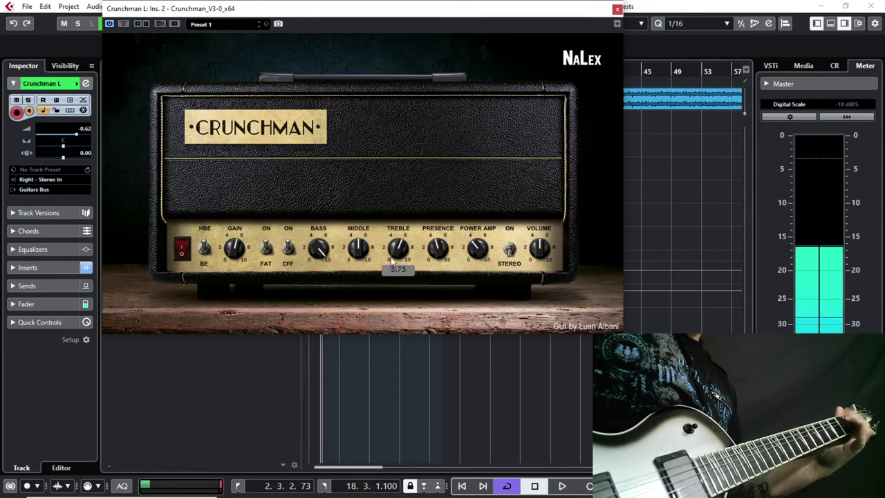
Rebalance the Crunchman by lowering Middle to about 4, raising Gain to about 7 and reducing Bass to about 7.
{"action": "left_click_drag", "start_coordinate": [356, 261], "coordinate": [359, 271]}
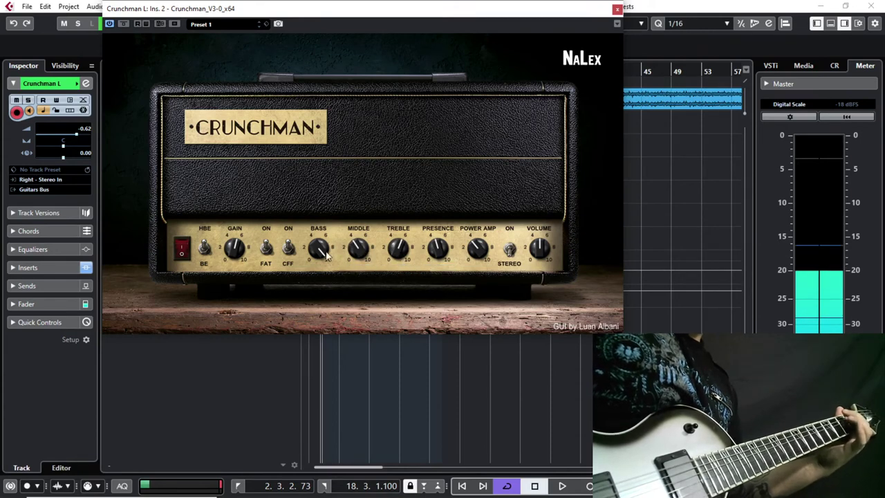
{"action": "mouse_move", "coordinate": [235, 244]}
{"action": "mouse_move", "coordinate": [234, 243]}
{"action": "left_mouse_down"}
{"action": "mouse_move", "coordinate": [233, 221]}
{"action": "mouse_move", "coordinate": [240, 245]}
{"action": "left_mouse_up"}
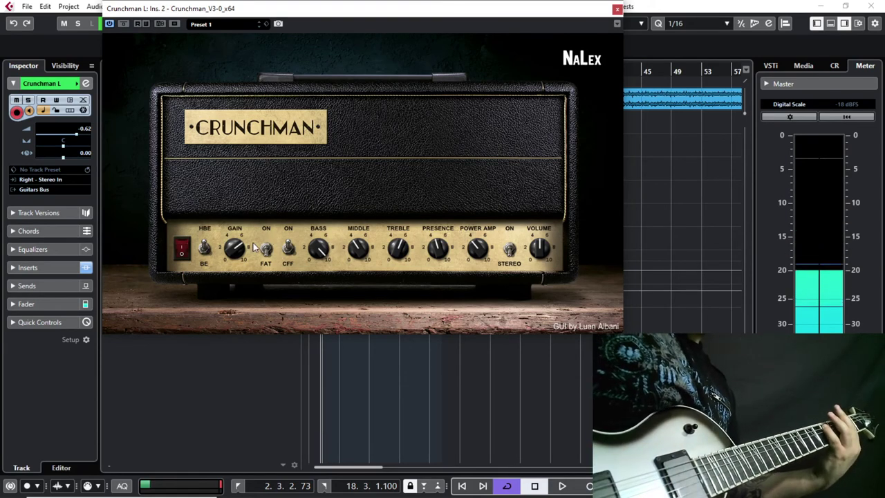
{"action": "left_click_drag", "start_coordinate": [313, 253], "coordinate": [309, 305]}
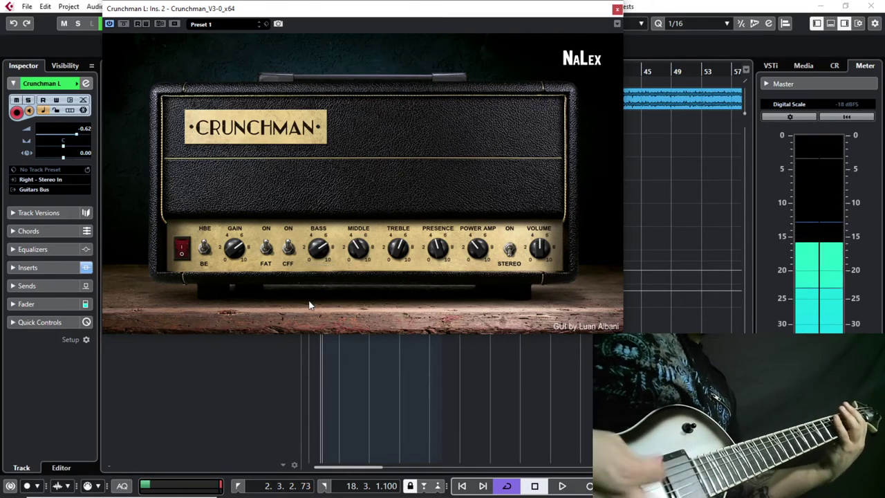